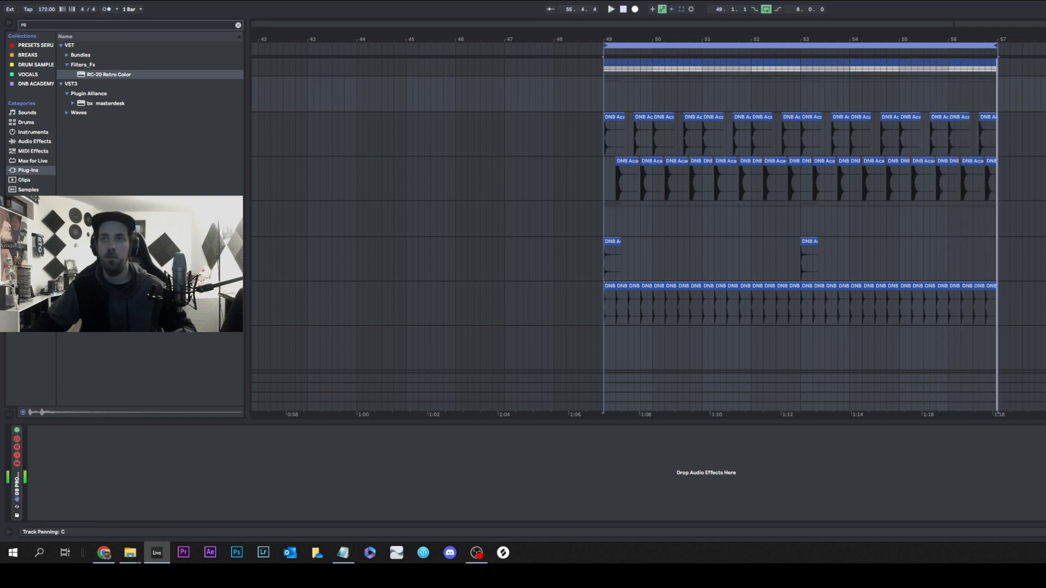
- Load the RC-20 Retro Color effect onto the DRUMS group and move its plugin window aside
left_click(1045, 62)
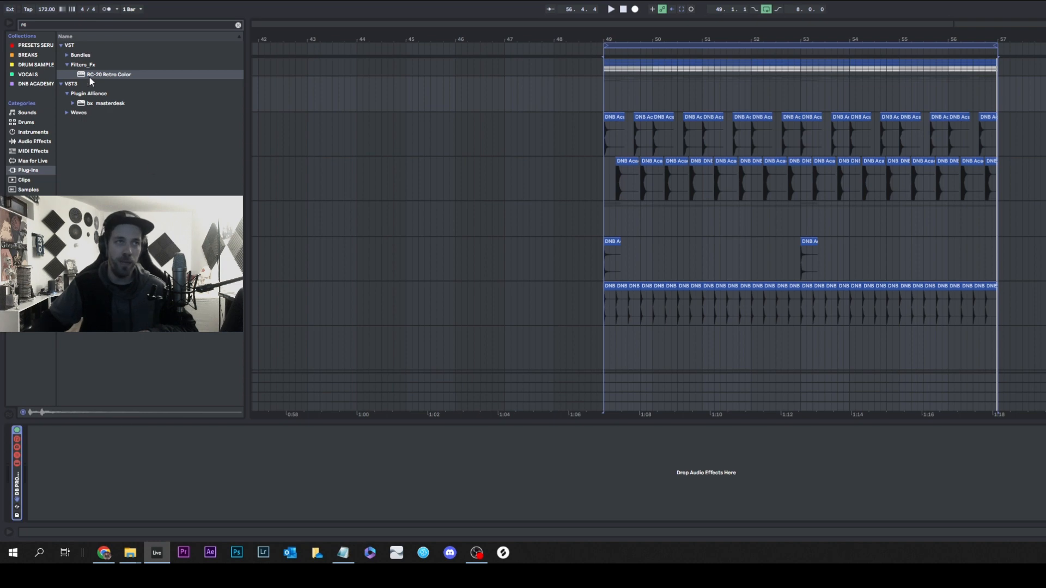
left_click_drag(89, 75, 198, 474)
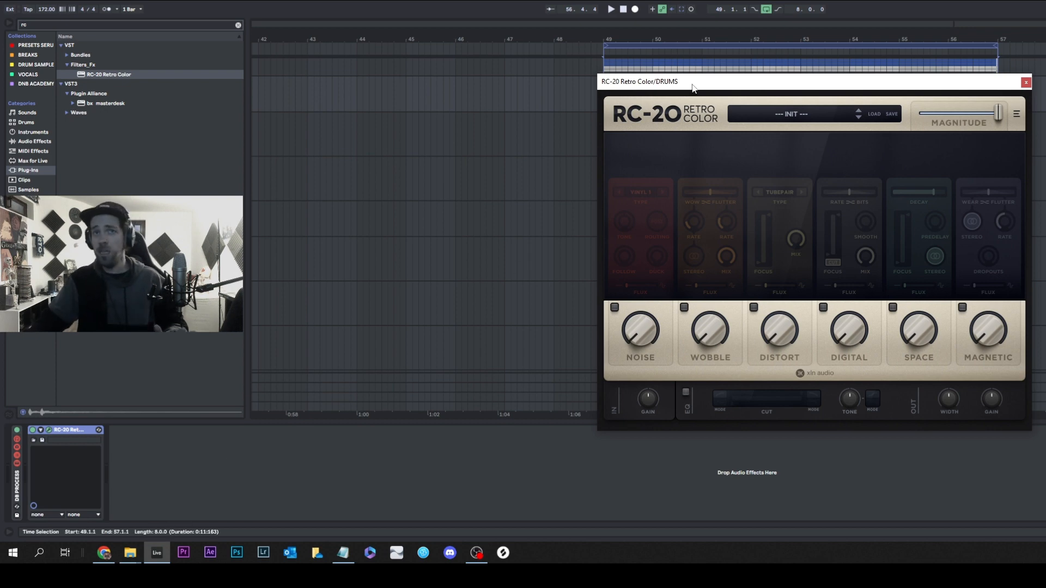
left_click_drag(697, 85, 675, 86)
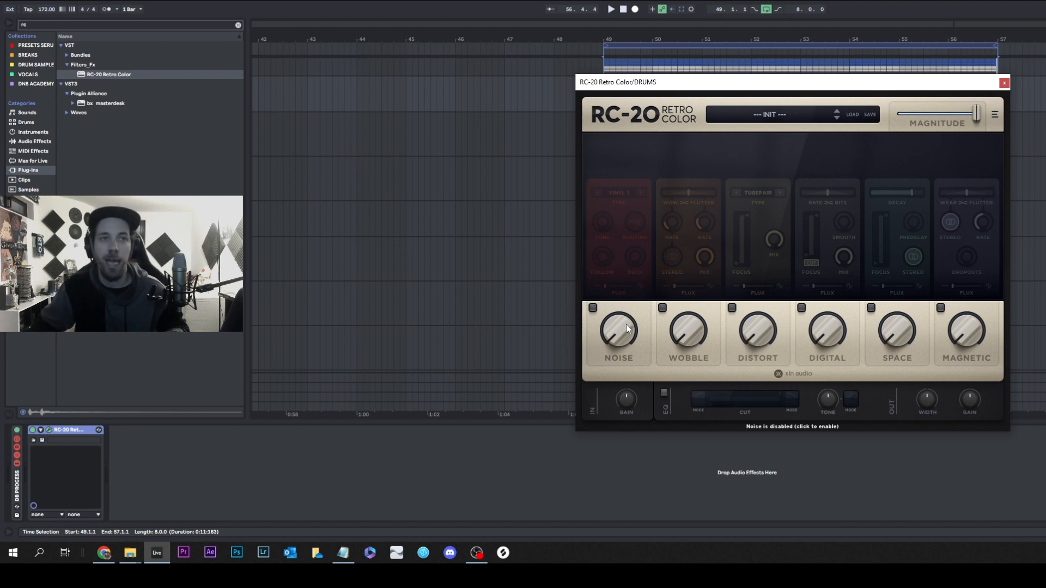
- Enable RC-20's Noise module, look through its noise types and raise the Noise amount well past halfway
left_click_drag(627, 337, 629, 327)
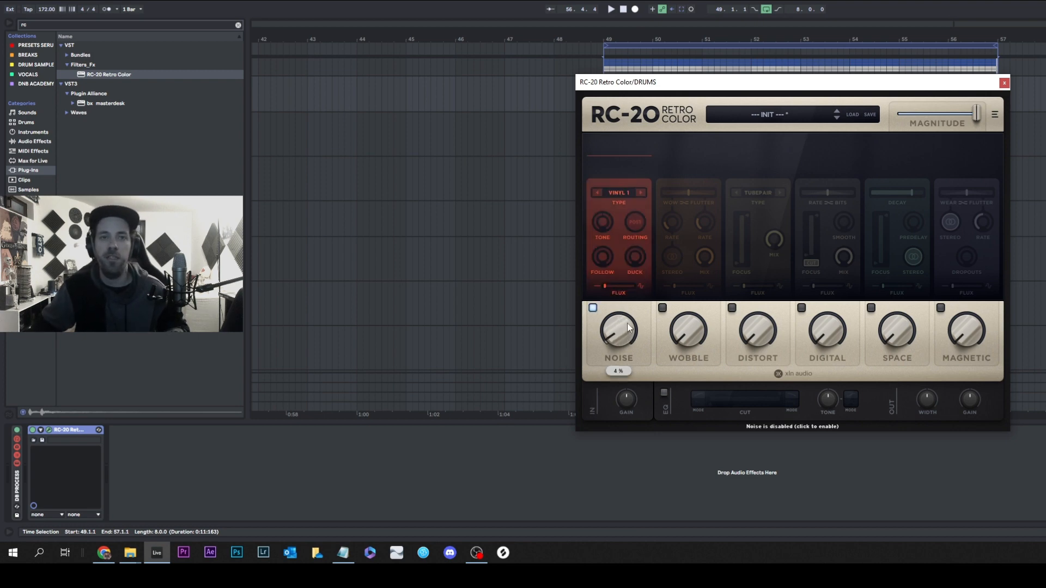
left_click(609, 193)
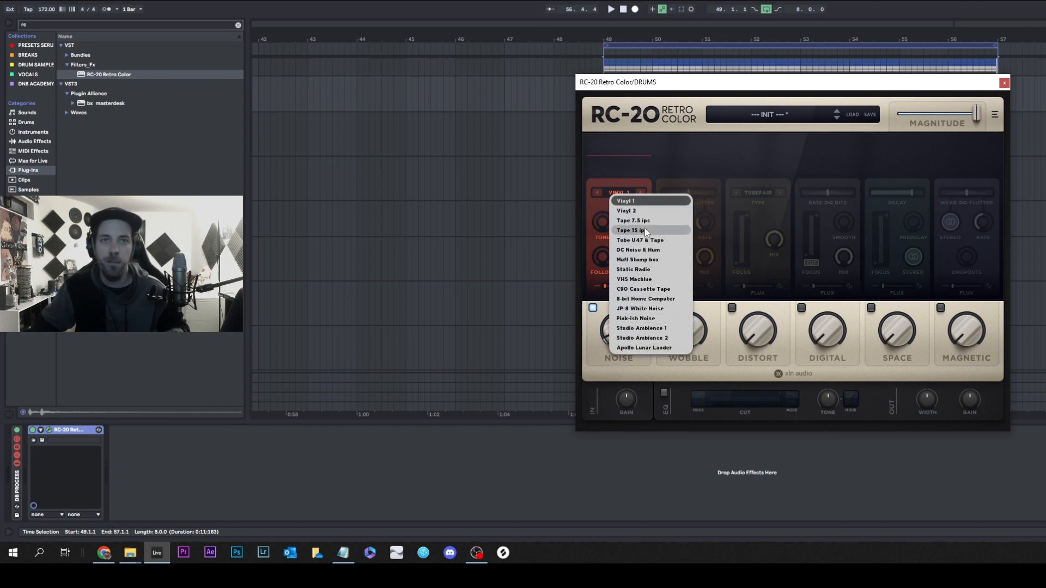
left_click(603, 177)
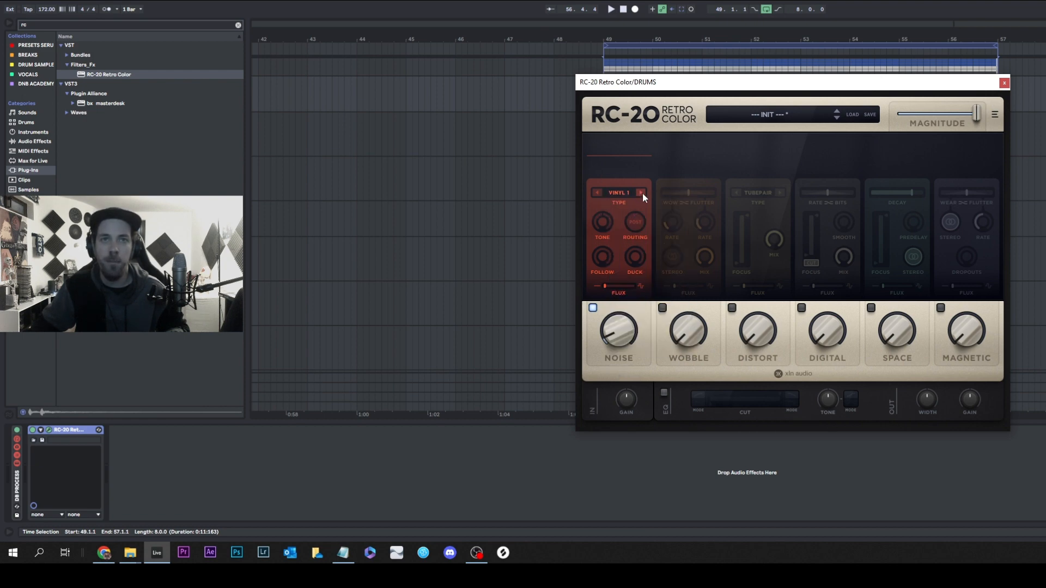
mouse_move(611, 341)
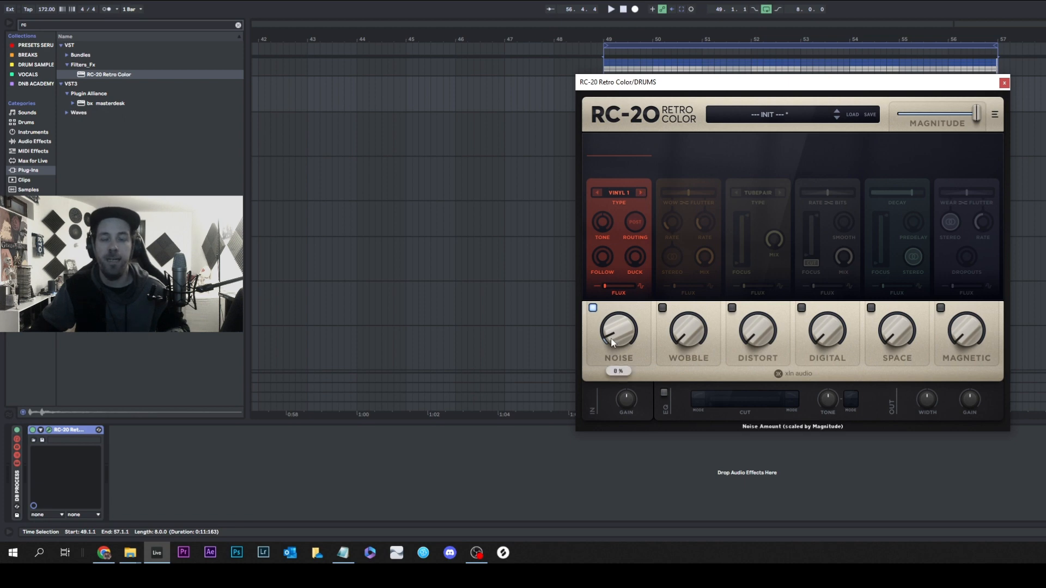
left_click_drag(610, 338, 616, 204)
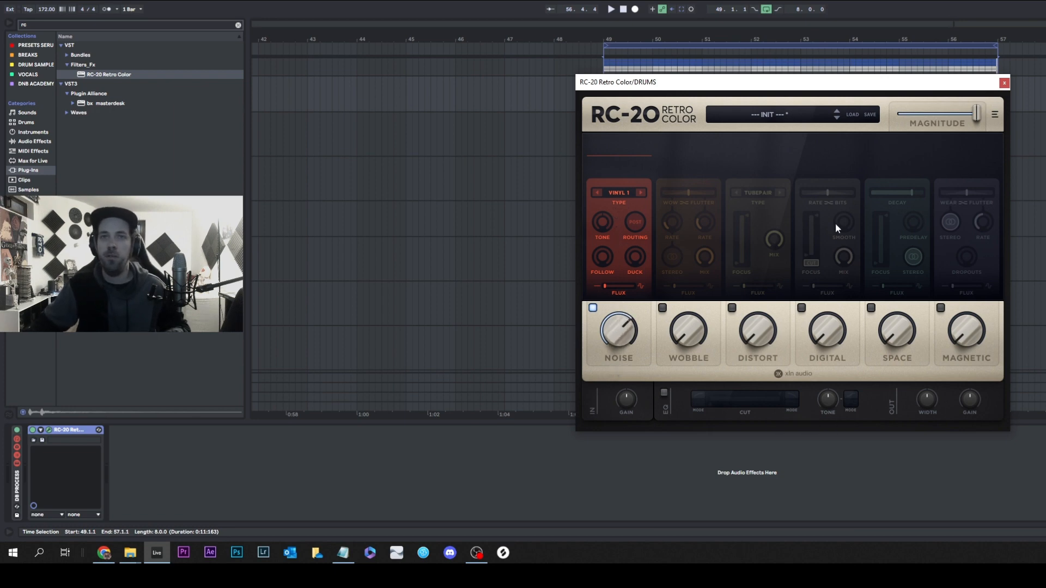
- Audition the noise types during playback and settle on white noise
key("space")
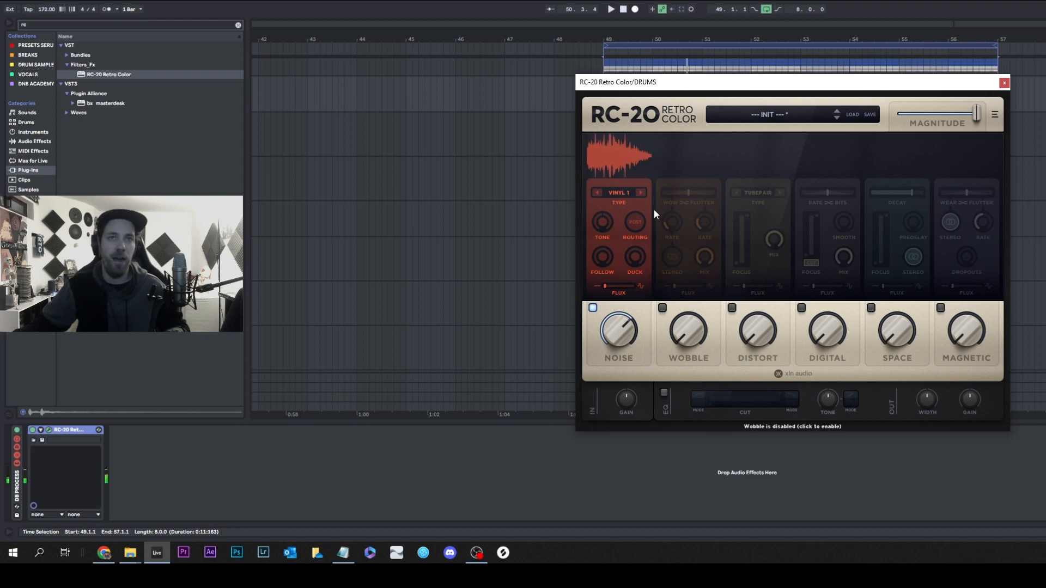
left_click(621, 193)
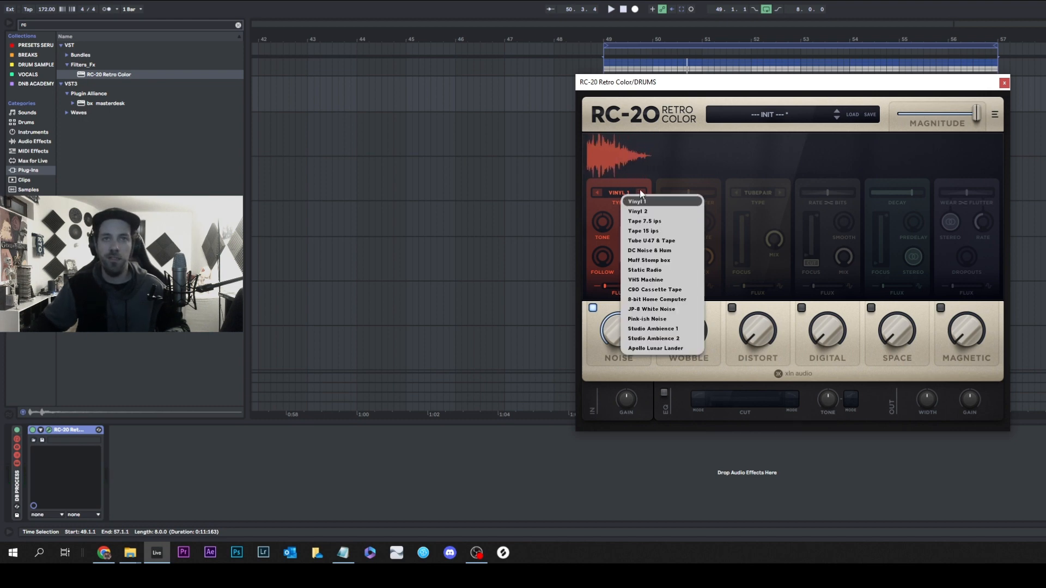
left_click(641, 190)
left_click(641, 190)
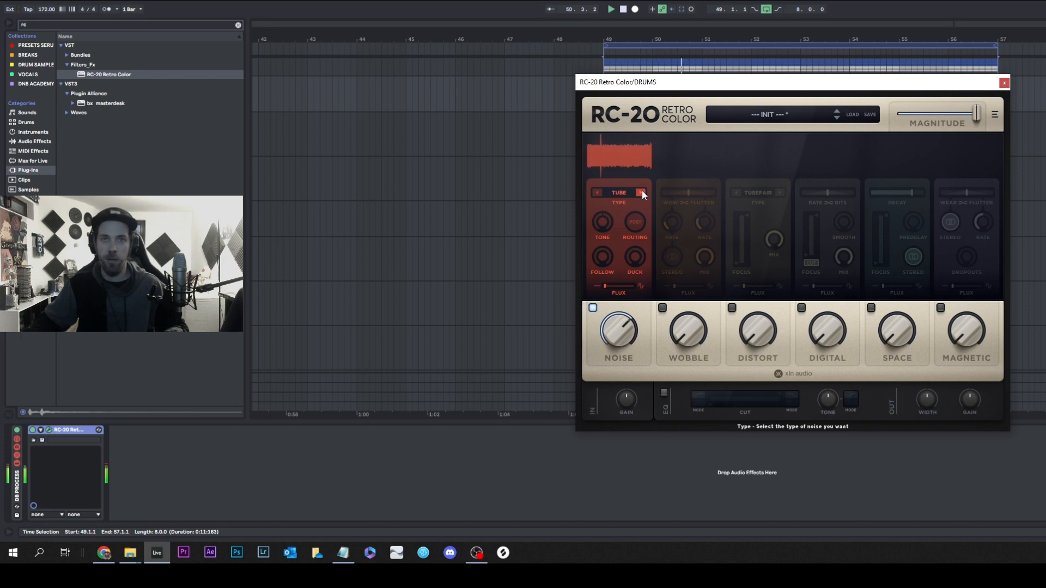
left_click(642, 191)
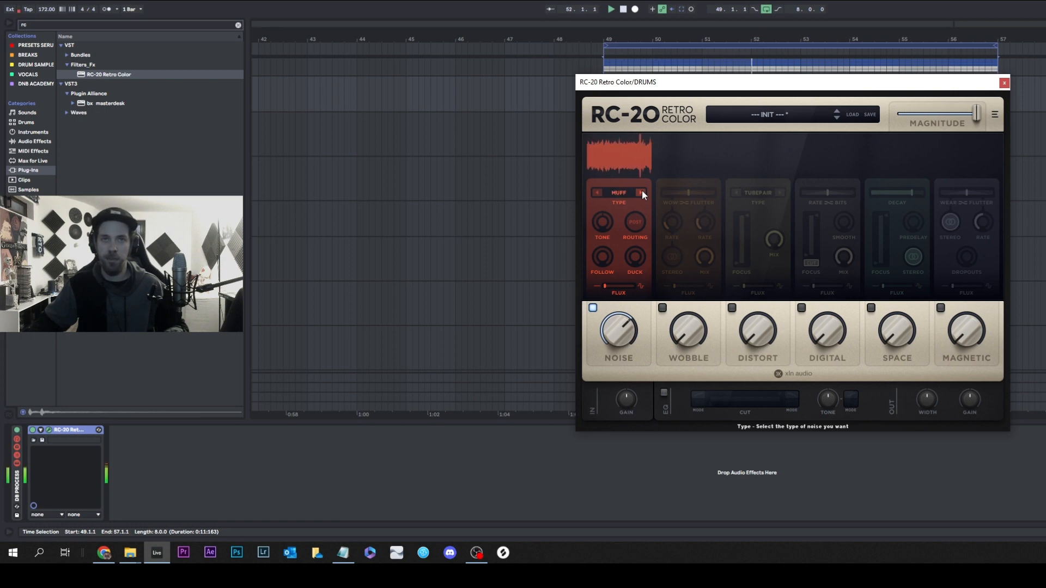
left_click(642, 190)
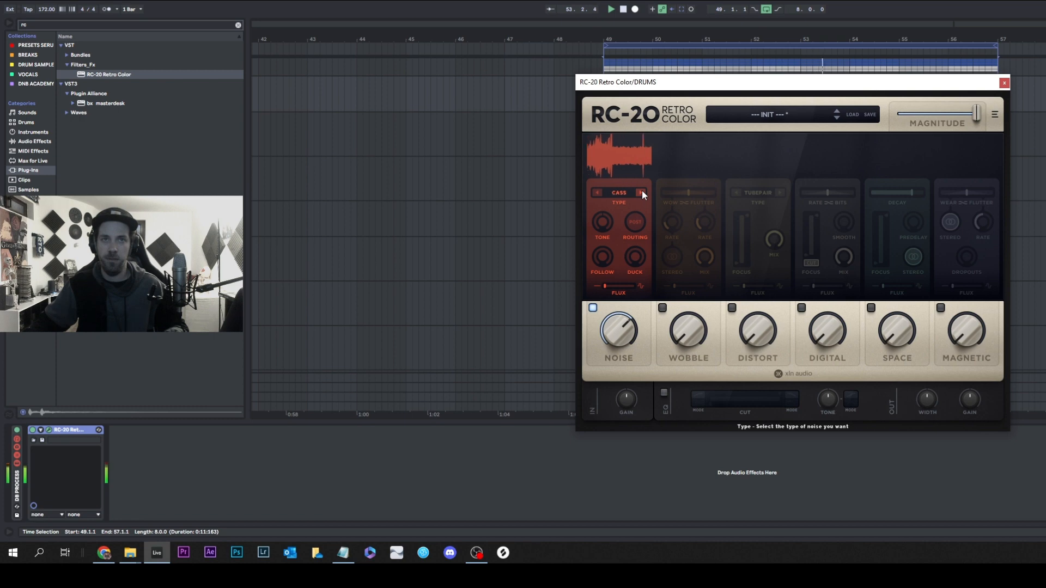
left_click(642, 191)
left_click(641, 191)
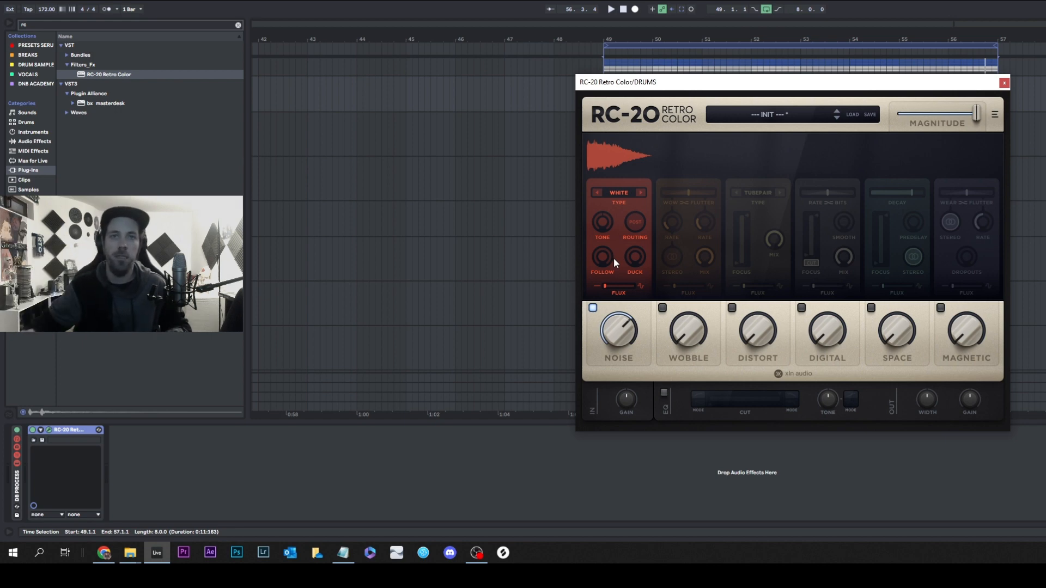
- Raise the Noise module's Follow, Duck and Tone during playback, and lower the Noise amount to just under half
left_click_drag(603, 257, 606, 172)
key("space")
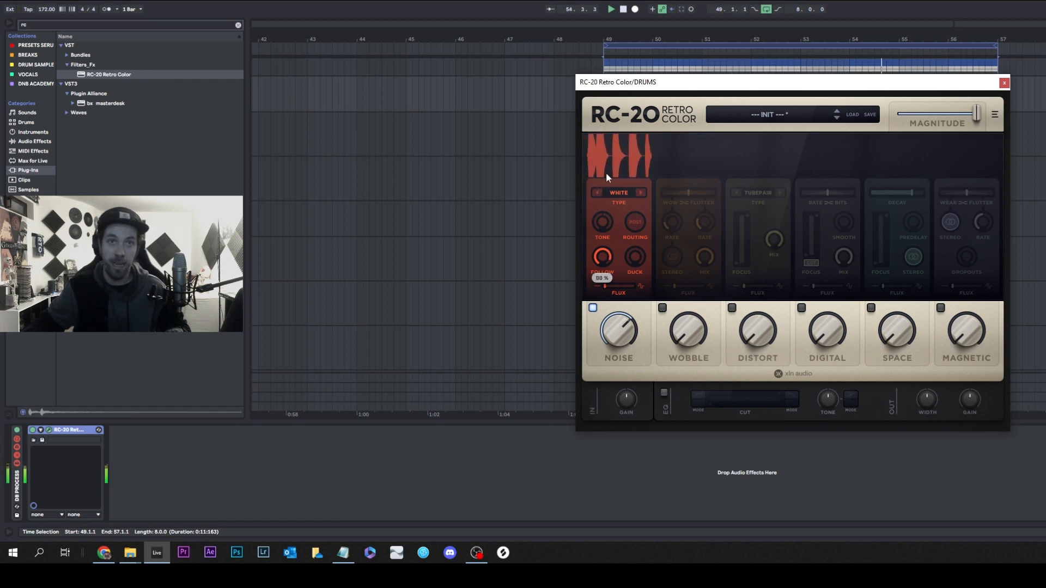
left_click_drag(636, 261, 597, 199)
mouse_move(599, 221)
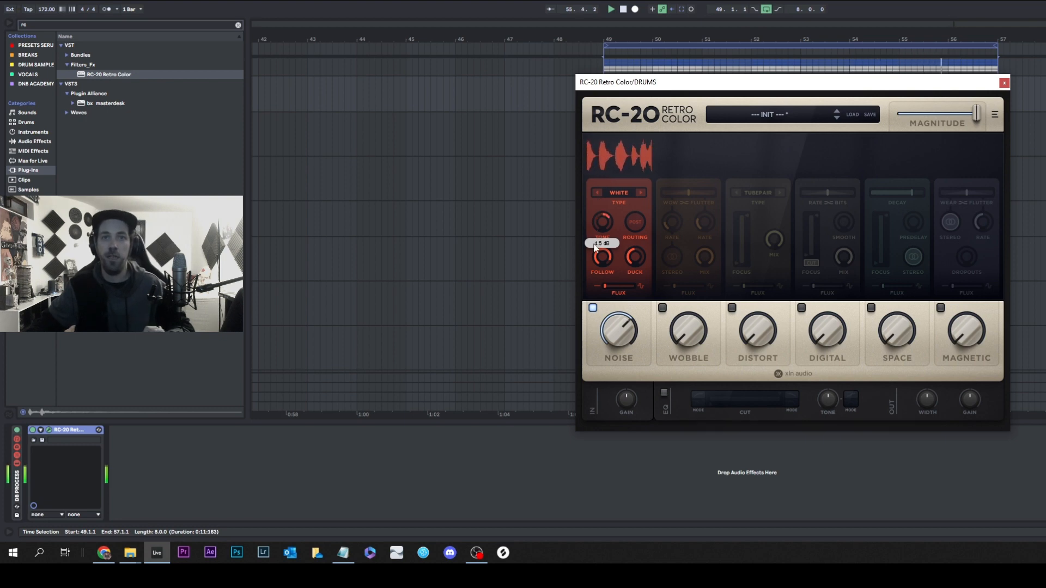
left_click_drag(607, 338, 611, 381)
left_click_drag(616, 325, 618, 334)
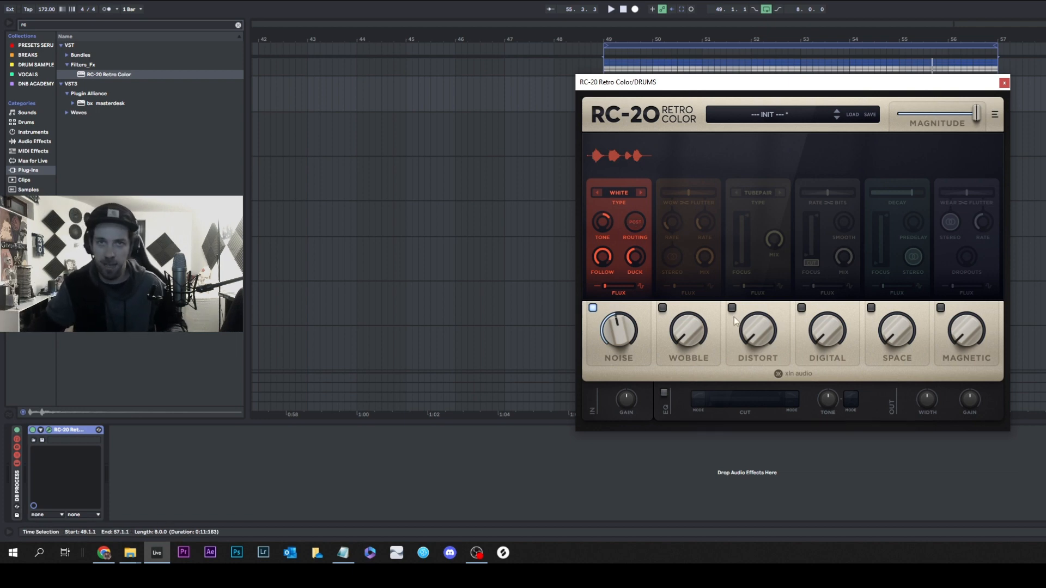
- Try the Wobble module on the drums with a high amount and raised wow and flutter rates, and switch it off
left_click(662, 309)
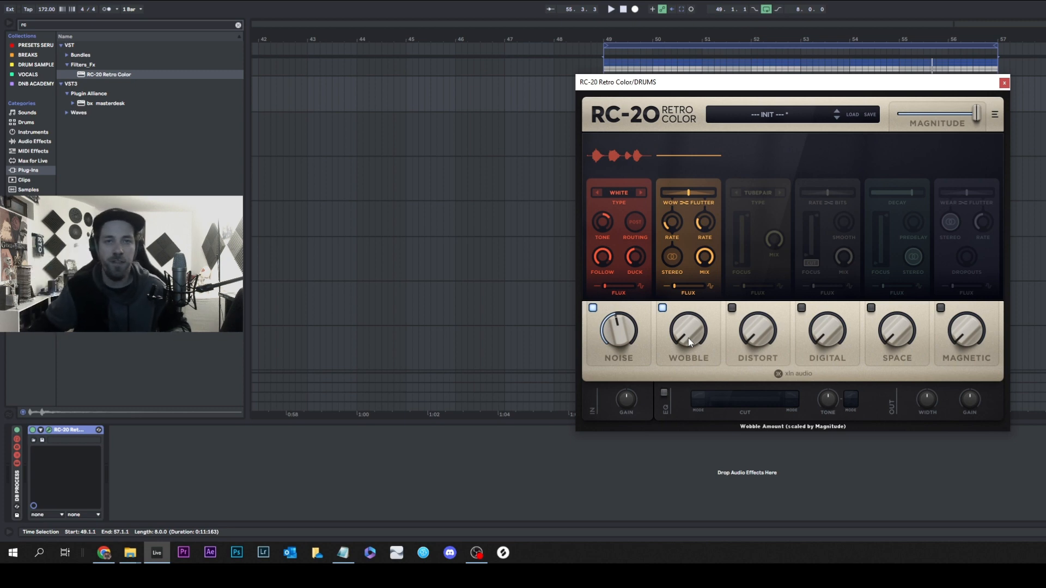
left_click_drag(688, 338, 684, 181)
left_click_drag(674, 227, 679, 181)
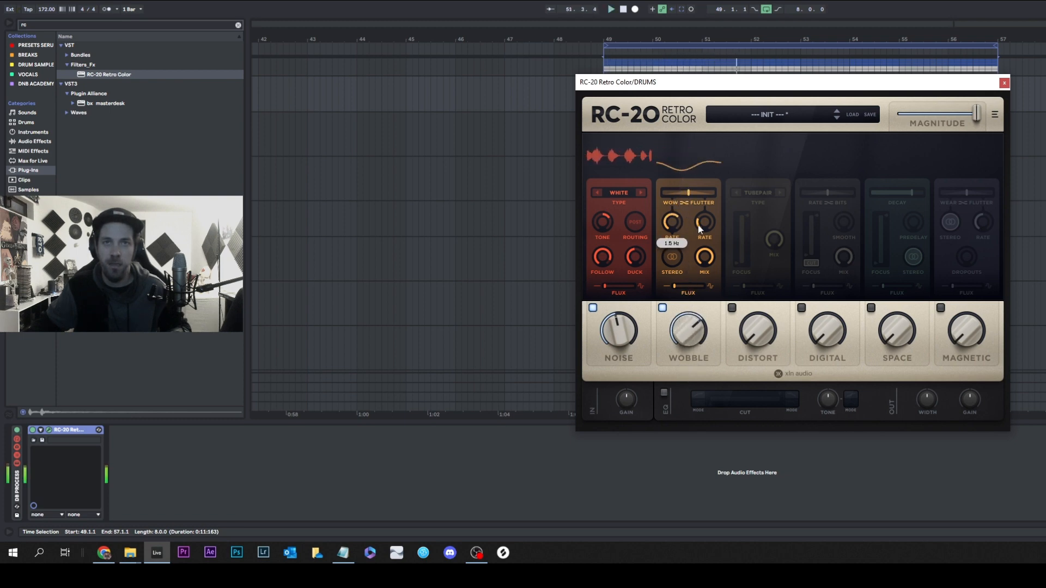
left_click_drag(698, 225, 703, 187)
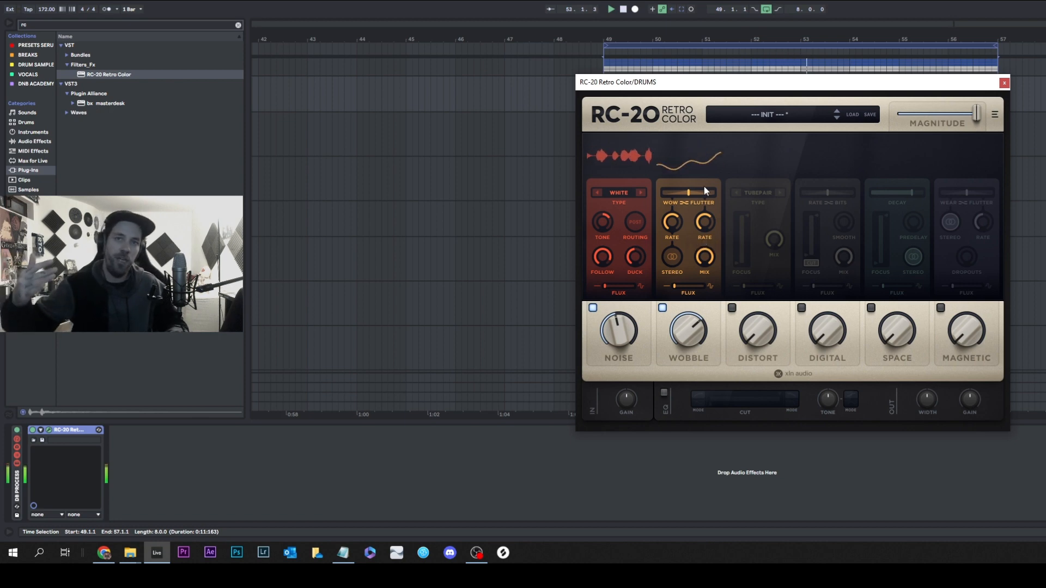
left_click(662, 307)
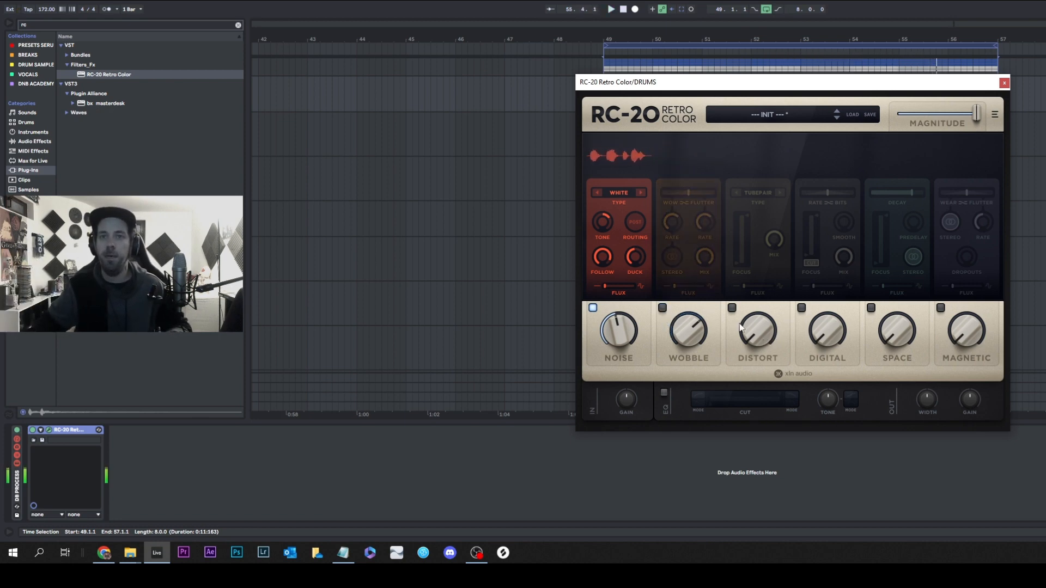
- Enable the Tubepair Distort module at about half amount and raise its lower Focus limit to spare the low end
left_click(732, 309)
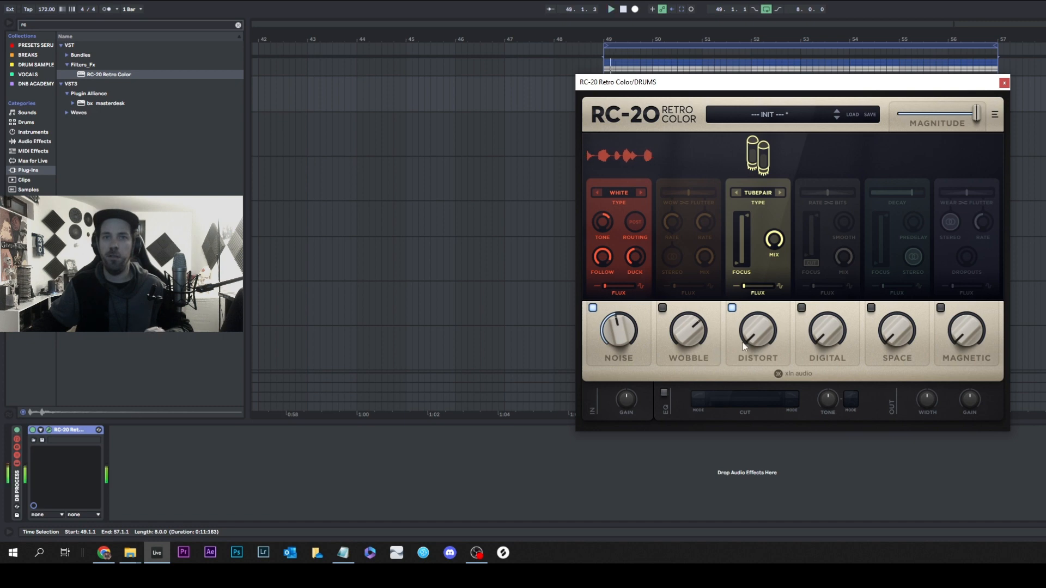
left_click_drag(764, 338, 774, 229)
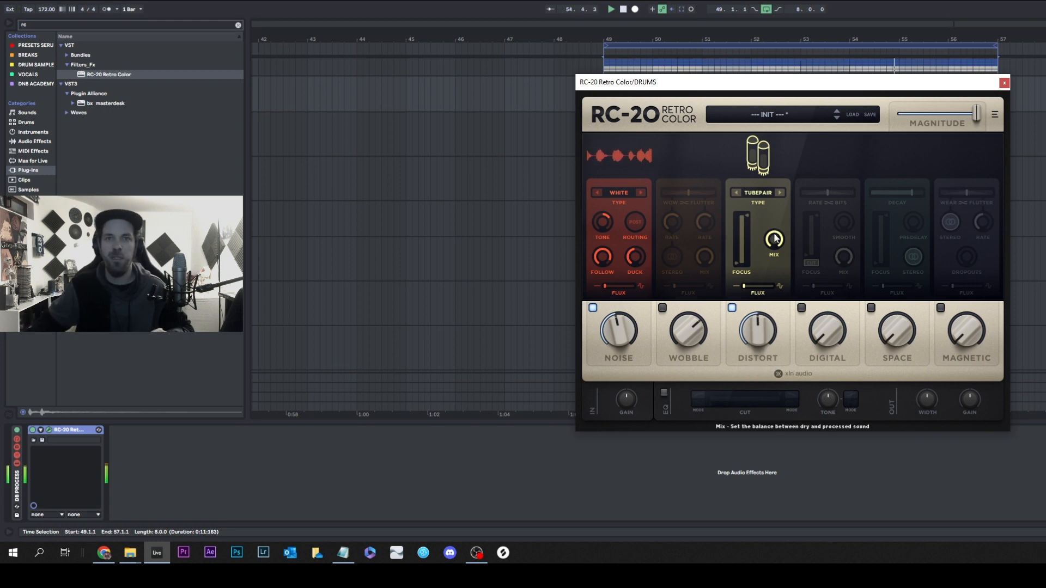
mouse_move(737, 264)
left_mouse_down()
mouse_move(739, 251)
mouse_move(745, 262)
left_mouse_up()
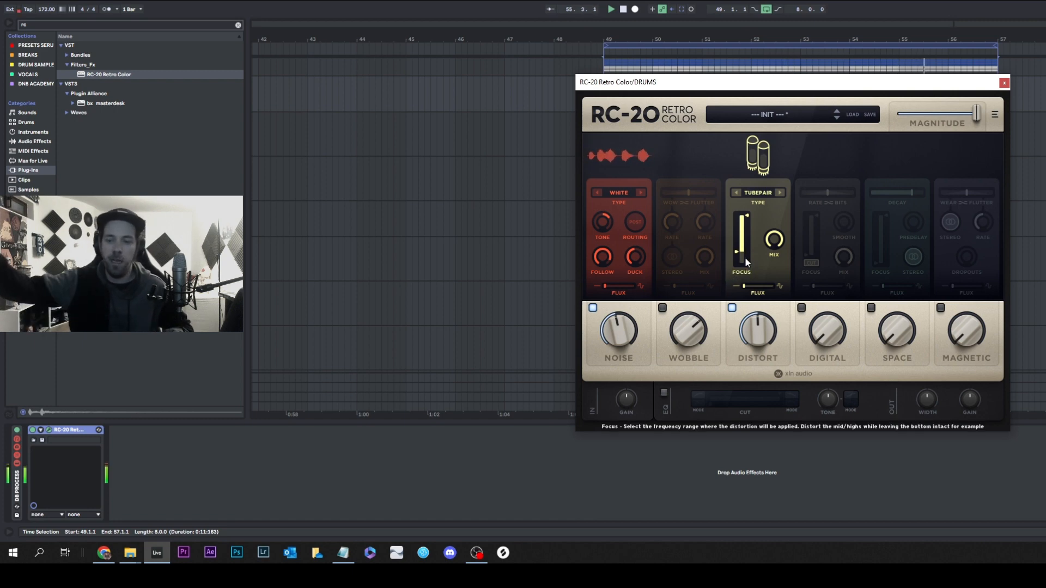
- Audition the other distortion types, including Iron, Crunch and Zap, and return to Tubepair
left_click(779, 192)
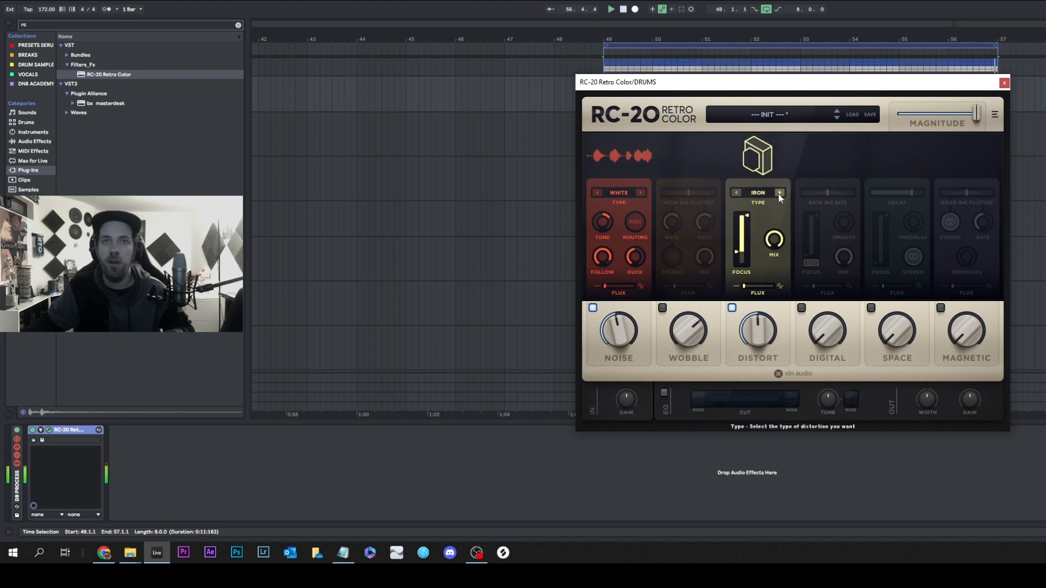
left_click(778, 193)
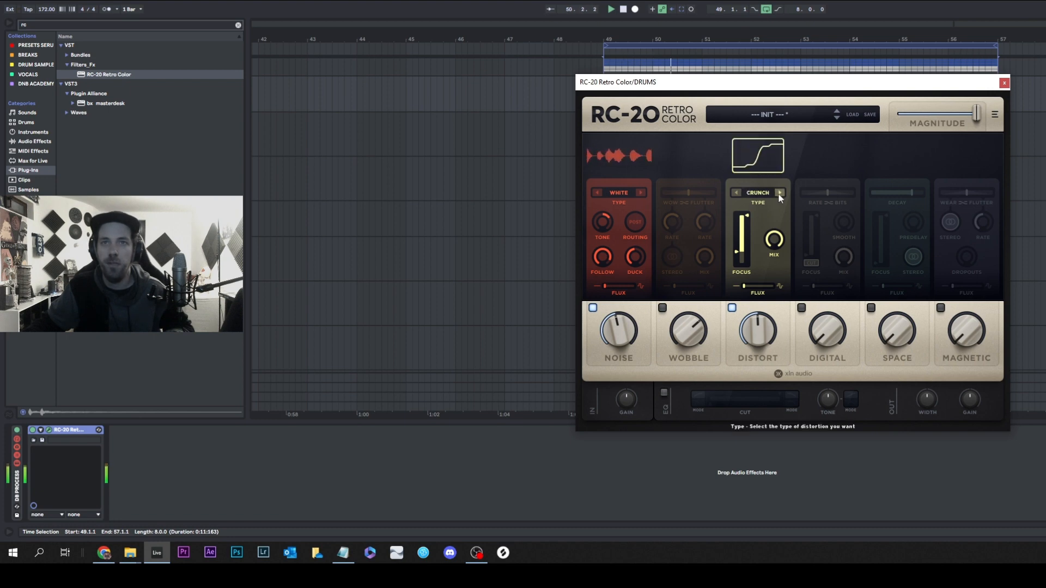
left_click(778, 193)
left_click(778, 193)
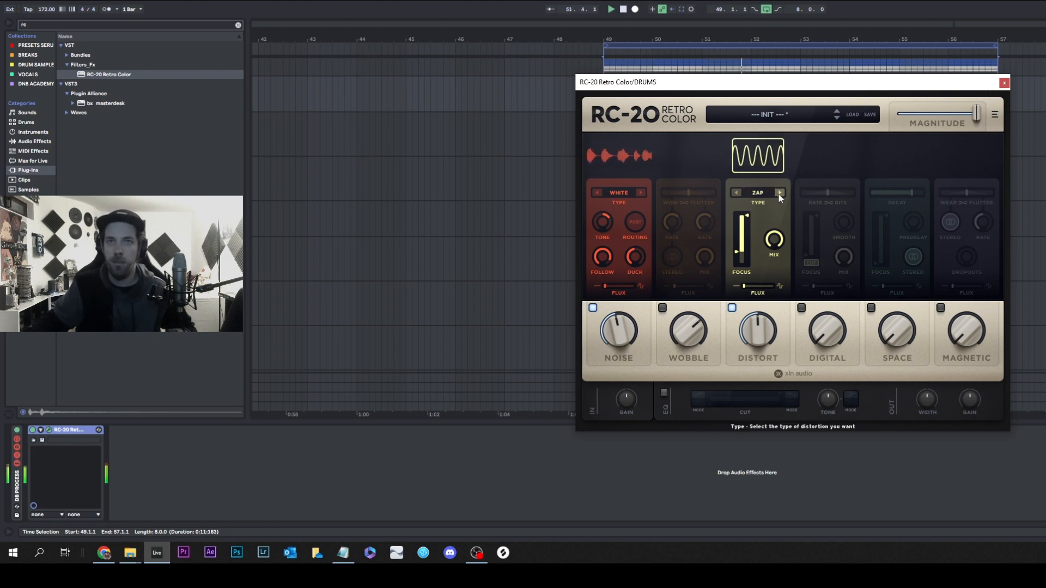
left_click(778, 193)
left_click(778, 193)
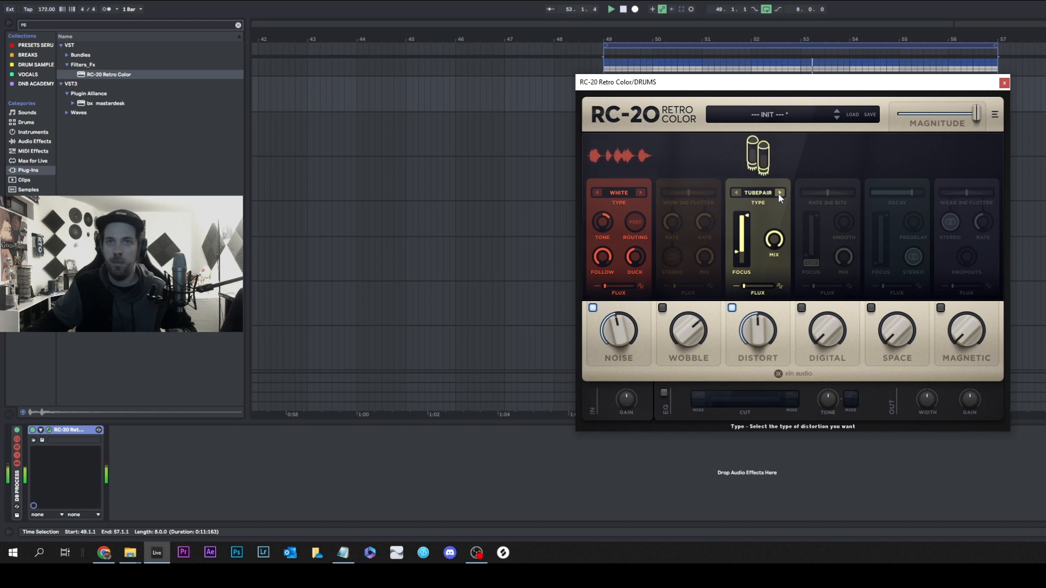
left_click(778, 193)
left_click(738, 194)
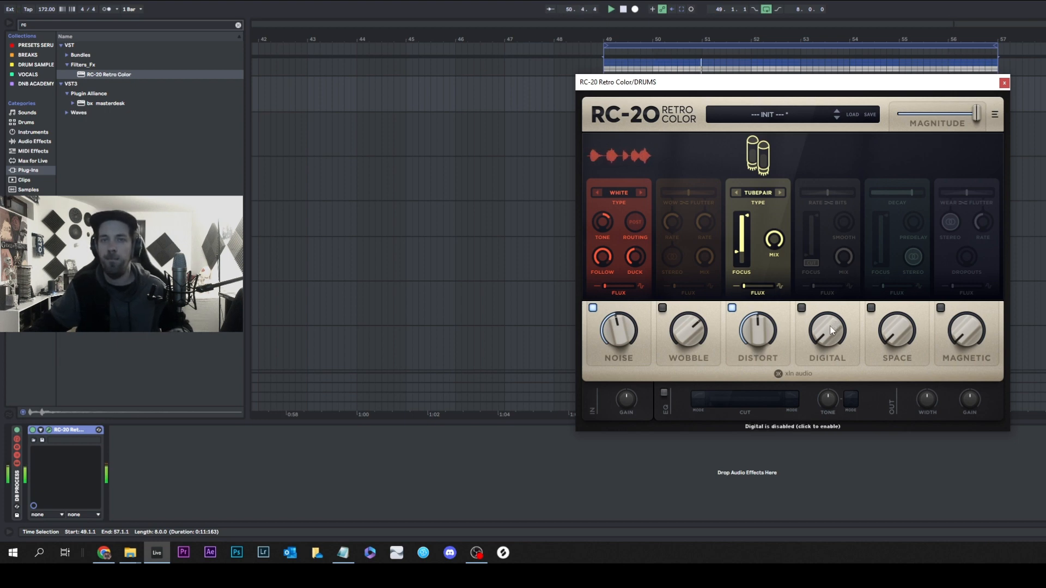
- Enable the Digital module, adjust its Focus, shift the Rate/Bits balance towards Bits, and set Smooth to 77 % and the amount to 16 %
left_click_drag(828, 327, 829, 265)
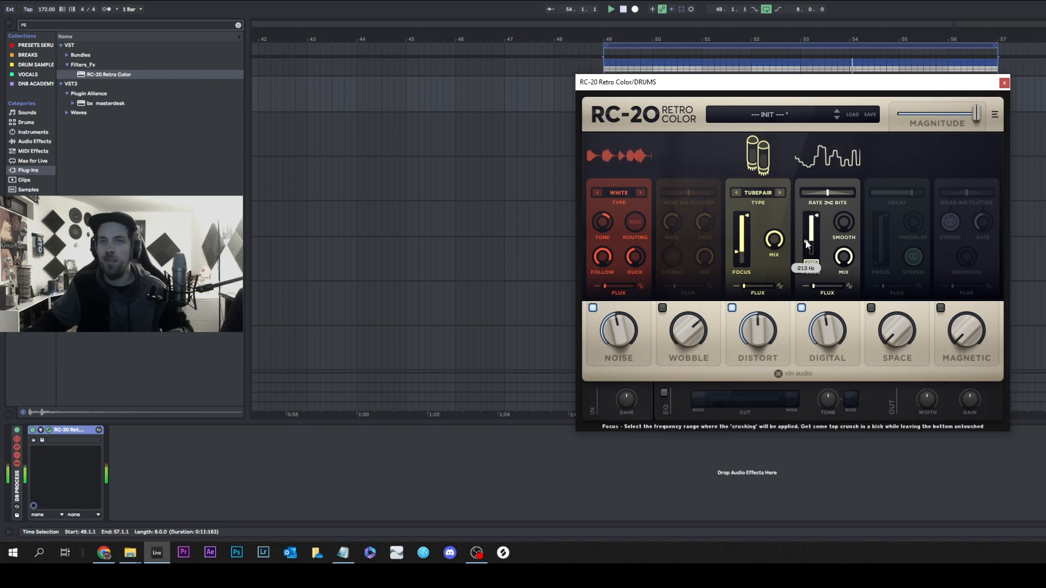
left_click_drag(807, 231, 824, 295)
left_click_drag(833, 193, 842, 241)
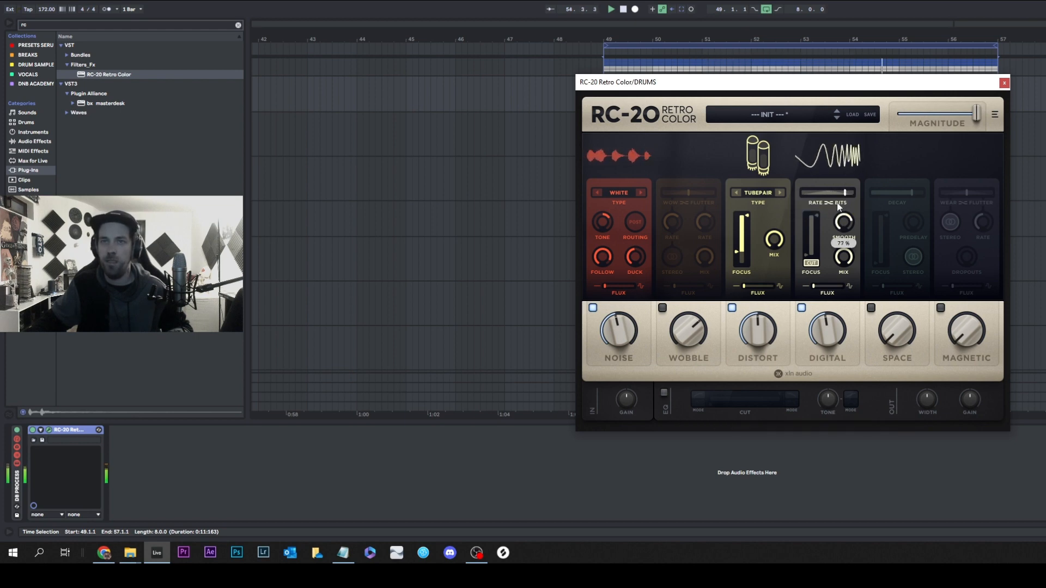
left_click_drag(827, 327, 845, 414)
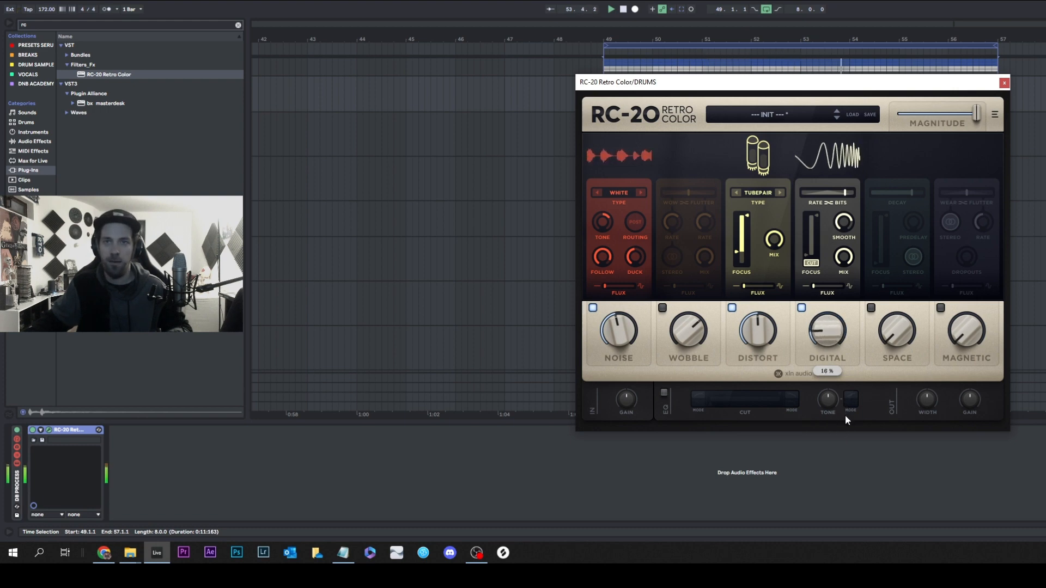
left_click_drag(829, 334, 828, 330)
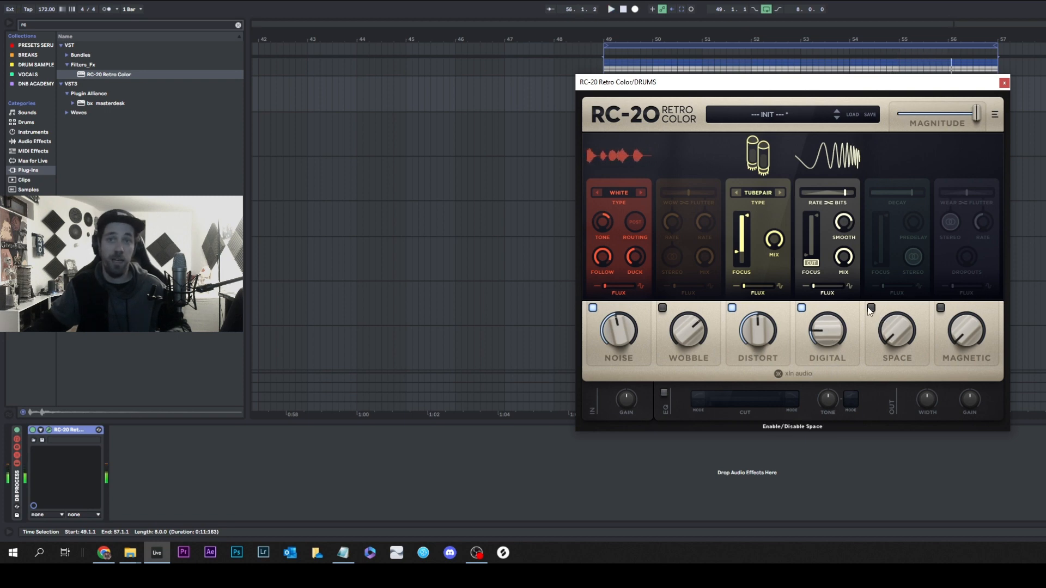
- Enable the Space module and set its amount to about 18 % during playback
left_click(889, 326)
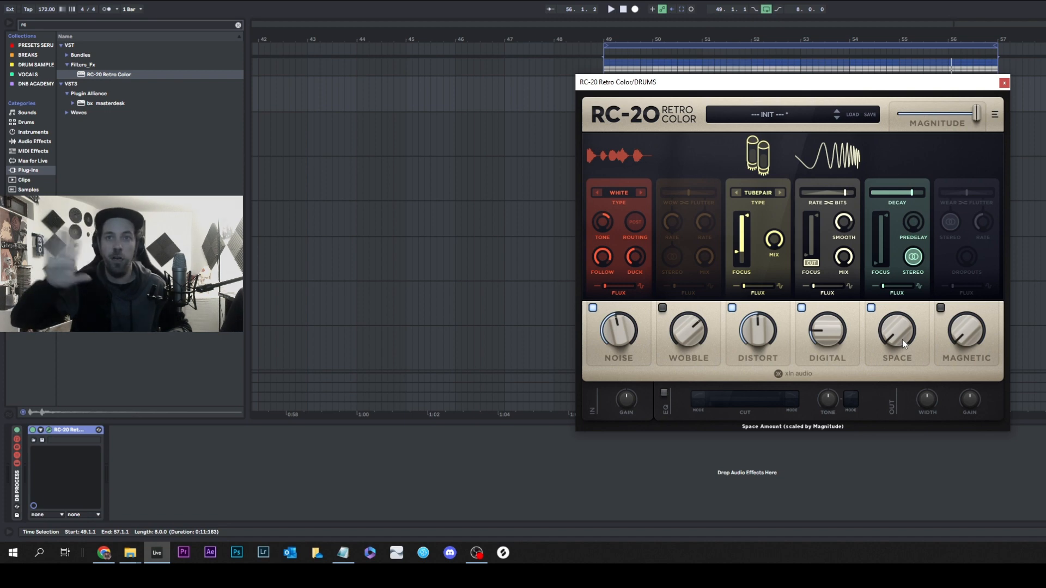
key("space")
mouse_move(901, 332)
left_click_drag(901, 332, 906, 304)
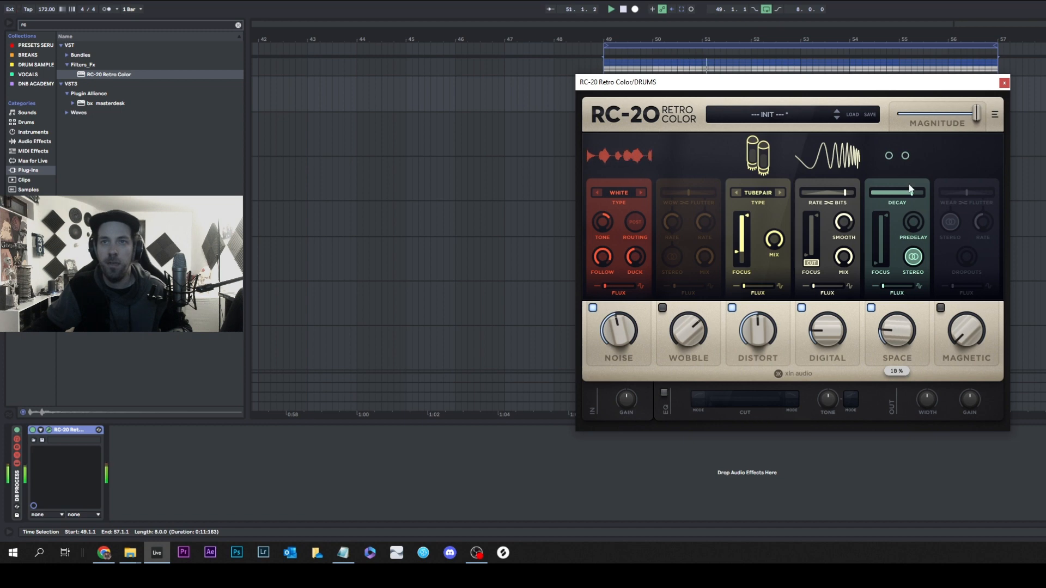
- Shorten the Space decay, turn off its Stereo option, and slightly lower the Digital and Space amounts during playback
left_click_drag(909, 194, 877, 195)
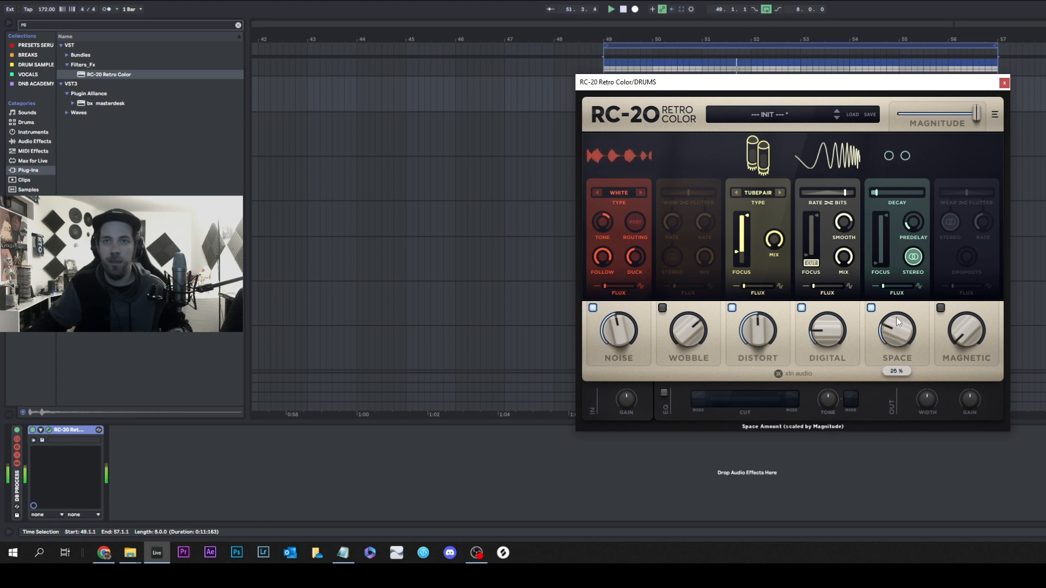
mouse_move(909, 234)
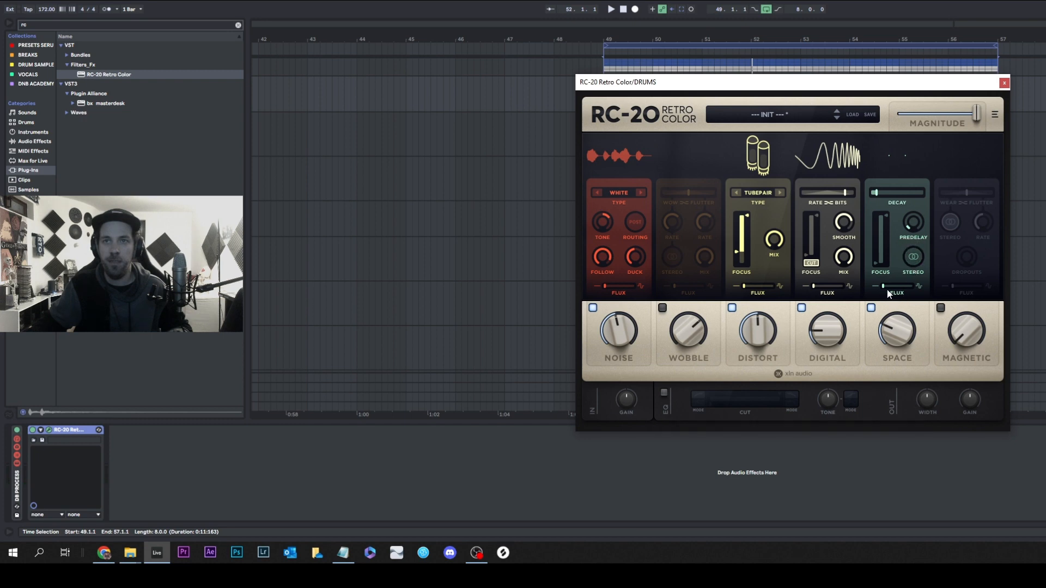
key("space")
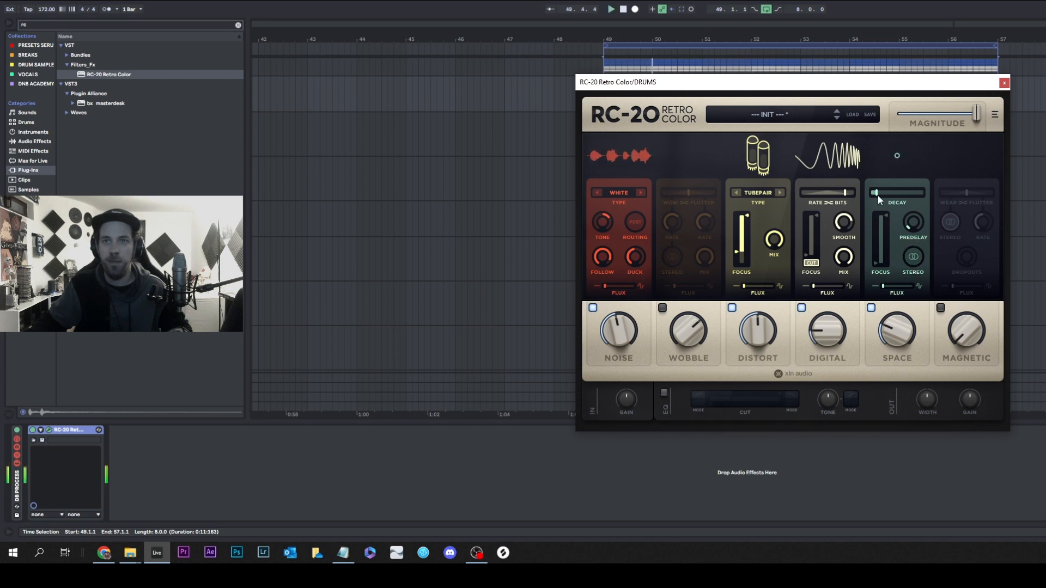
mouse_move(834, 347)
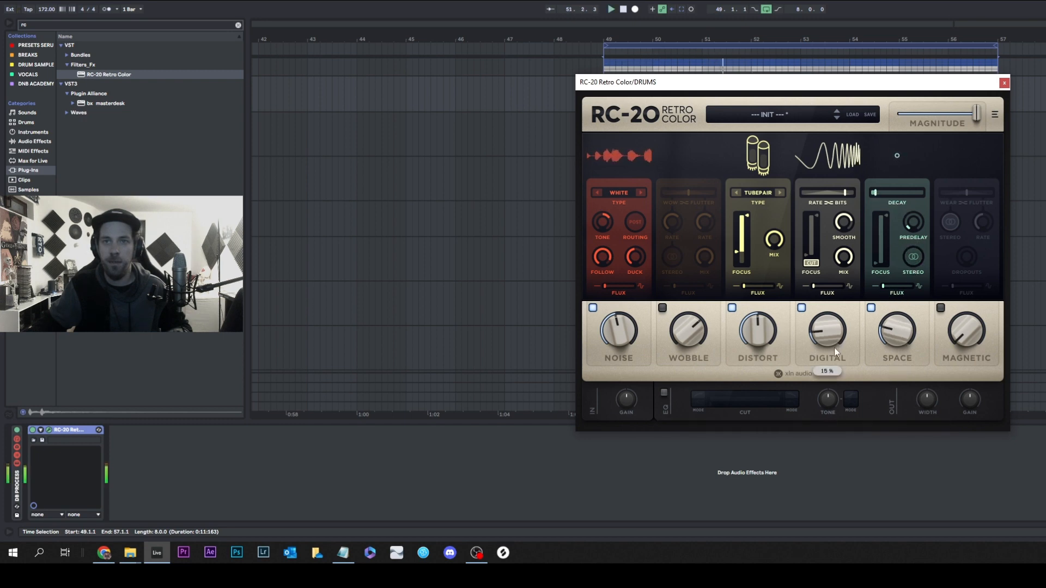
mouse_move(898, 346)
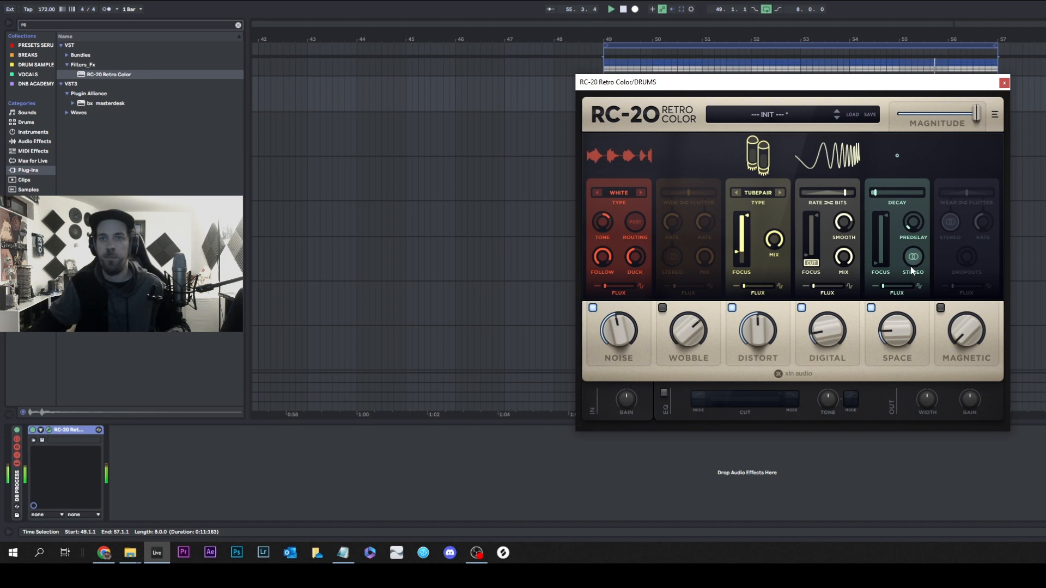
- Raise the Space module's lower Focus limit to about 367 Hz, set Decay to about 21 %, and fine-tune the Space amount
left_click_drag(881, 263, 881, 249)
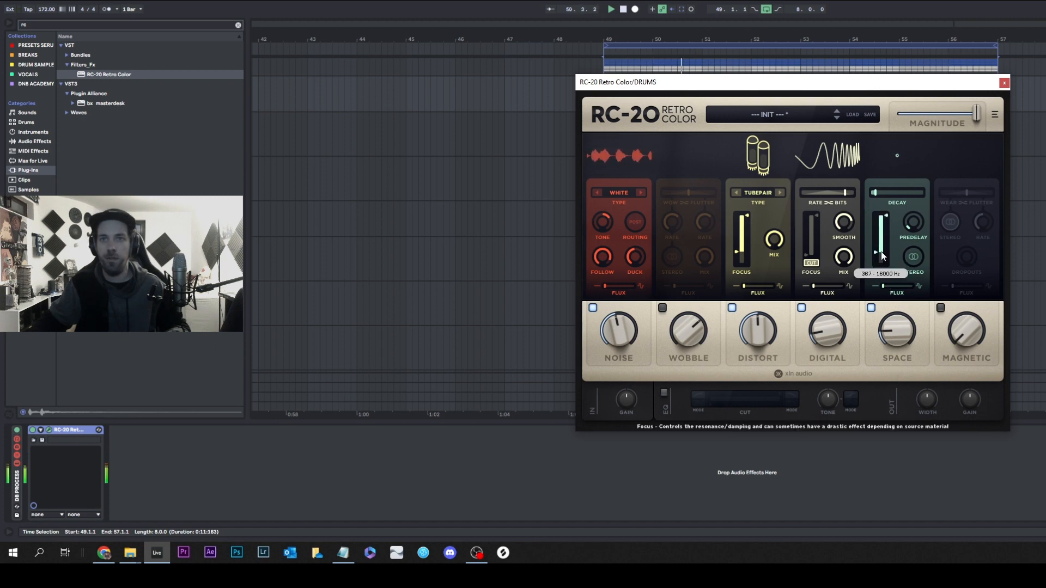
left_click_drag(878, 191, 884, 191)
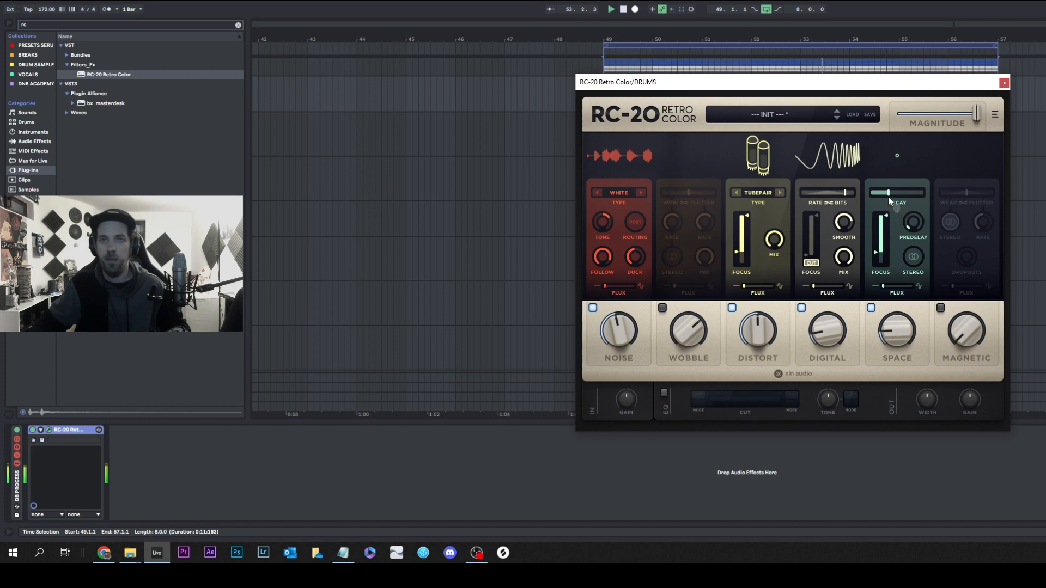
left_click_drag(888, 193, 880, 197)
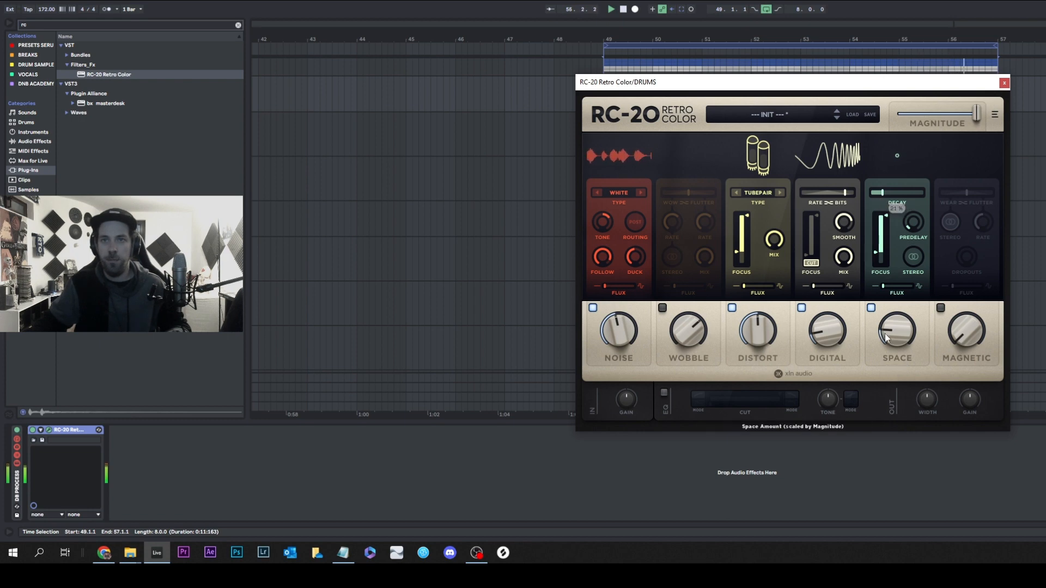
left_click_drag(885, 334, 886, 338)
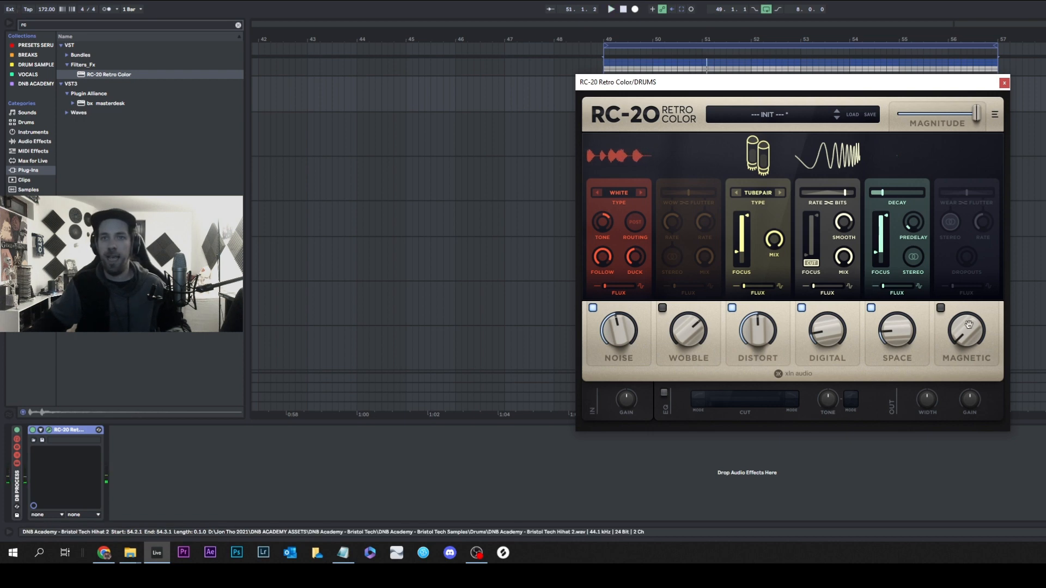
- Enable the Magnetic module, raise its amount, shift the Wear/Flutter balance towards Flutter, and raise Dropouts to about 95 % during playback
left_click(940, 309)
mouse_move(969, 336)
left_mouse_down()
mouse_move(969, 322)
mouse_move(960, 325)
left_mouse_up()
key("space")
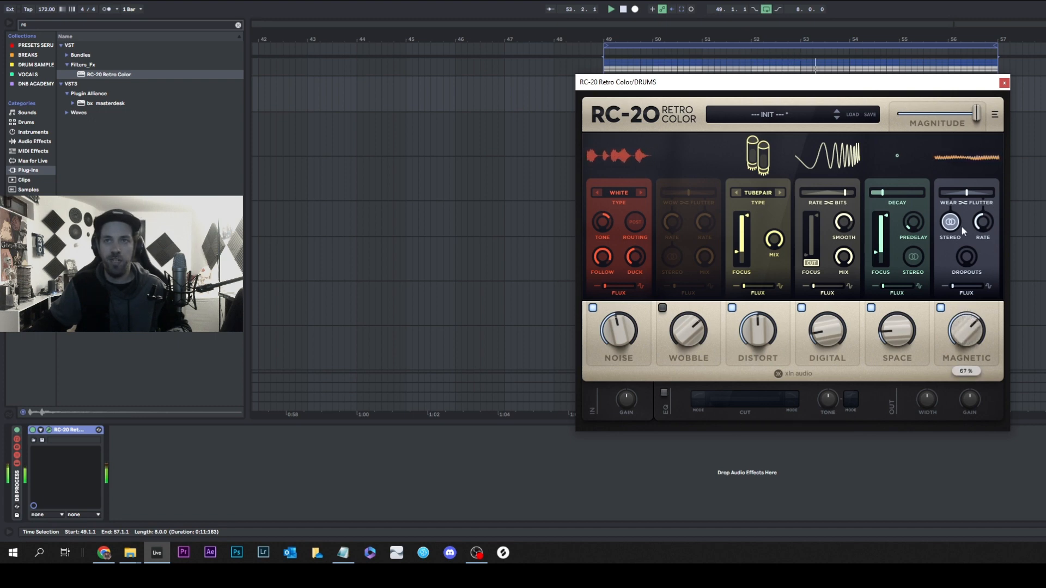
left_click_drag(967, 192, 977, 194)
left_click_drag(965, 325, 966, 203)
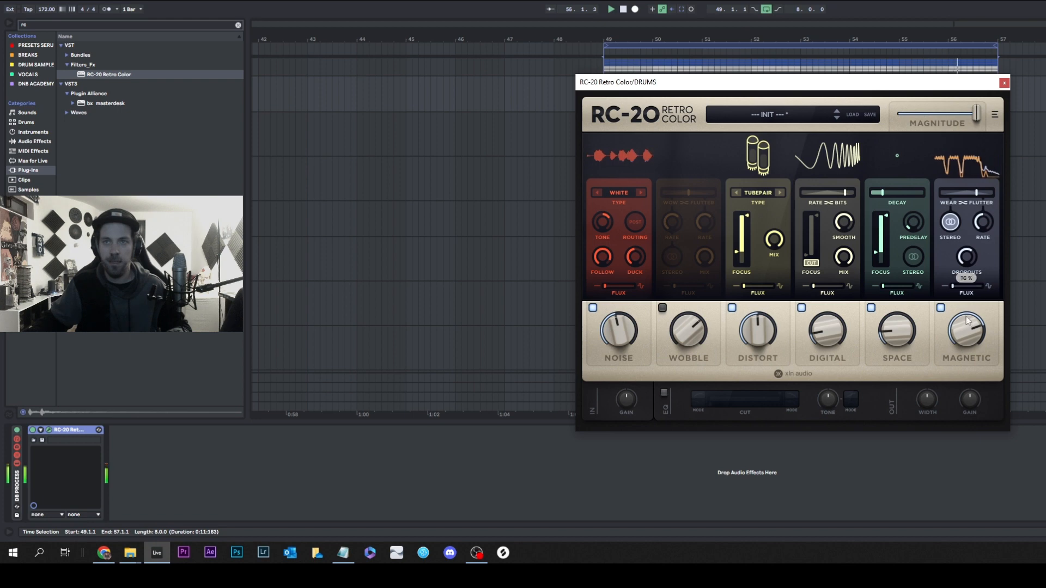
left_click_drag(968, 322, 968, 311)
left_click_drag(962, 258, 962, 226)
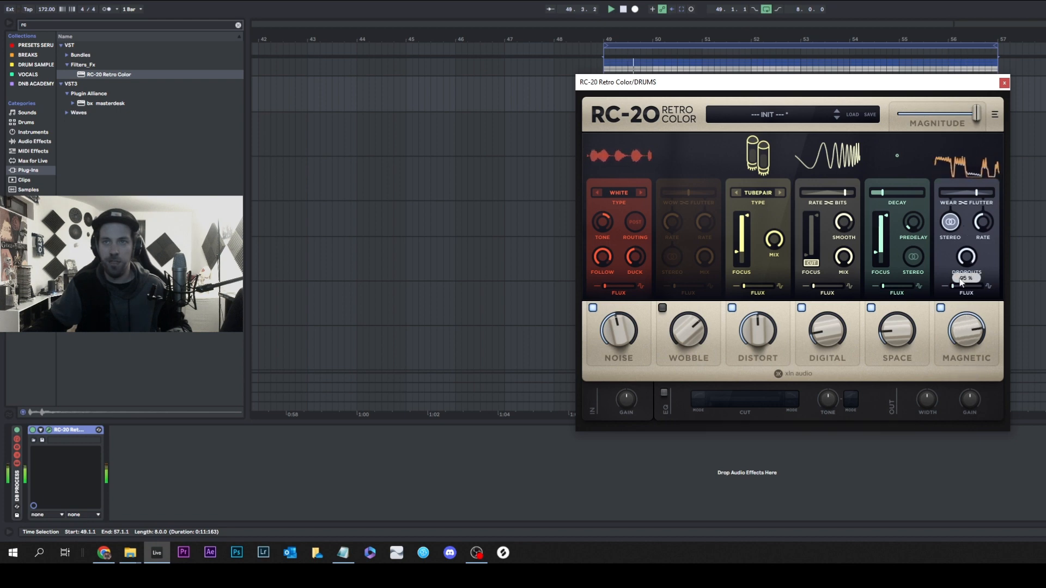
- Audition Magnetic with more Flux, a lower Rate and Wear 100 % / Flutter 53 %, and turn the module off with its amount at 0 %
left_click_drag(959, 285, 976, 285)
left_click_drag(981, 227, 988, 269)
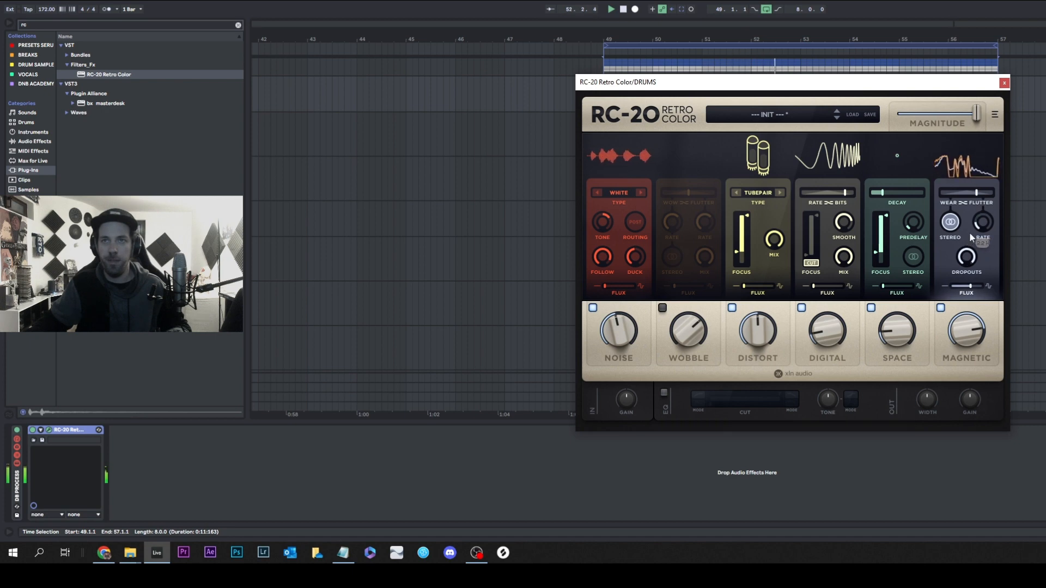
left_click_drag(976, 193, 953, 194)
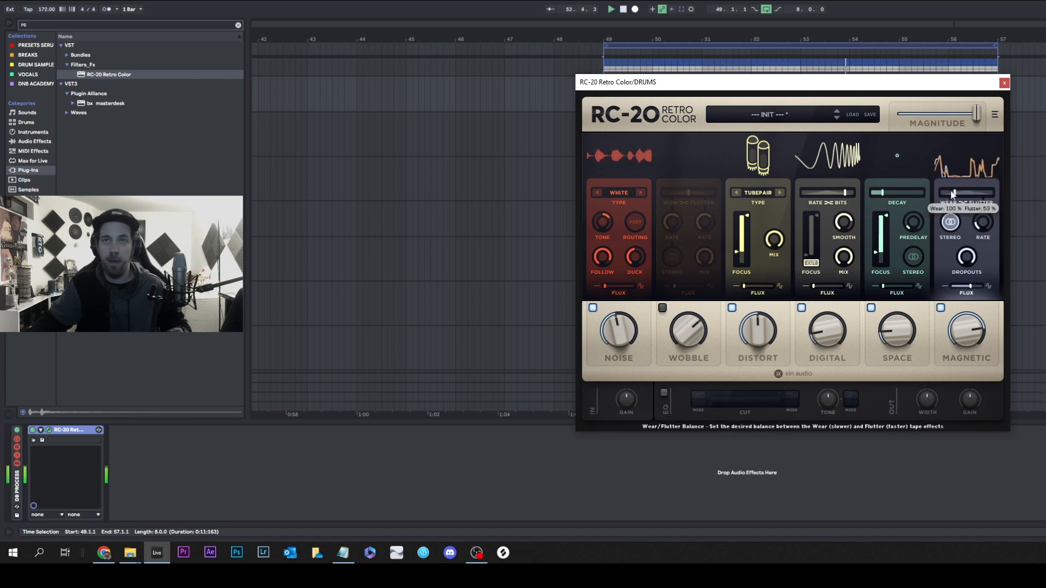
left_click_drag(966, 334, 961, 468)
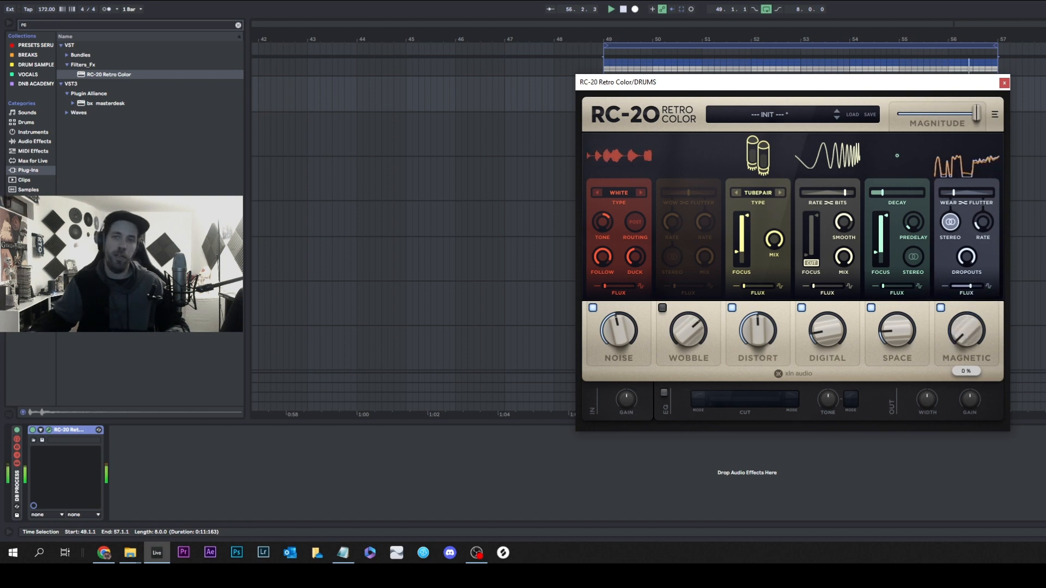
left_click(940, 308)
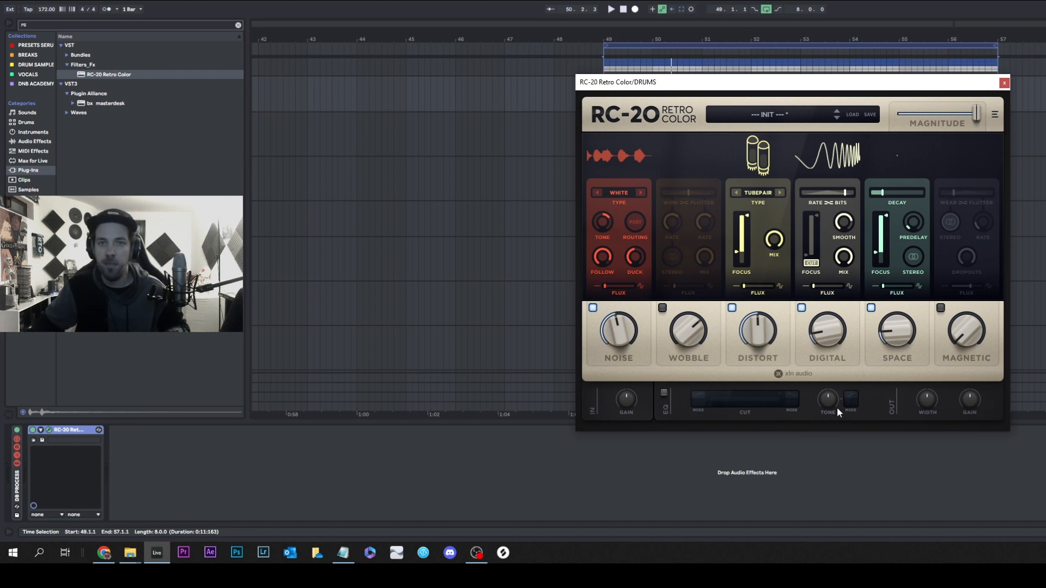
- Enable the EQ section, set the low cut mode to Hard, and raise the low cut frequency
left_click(663, 393)
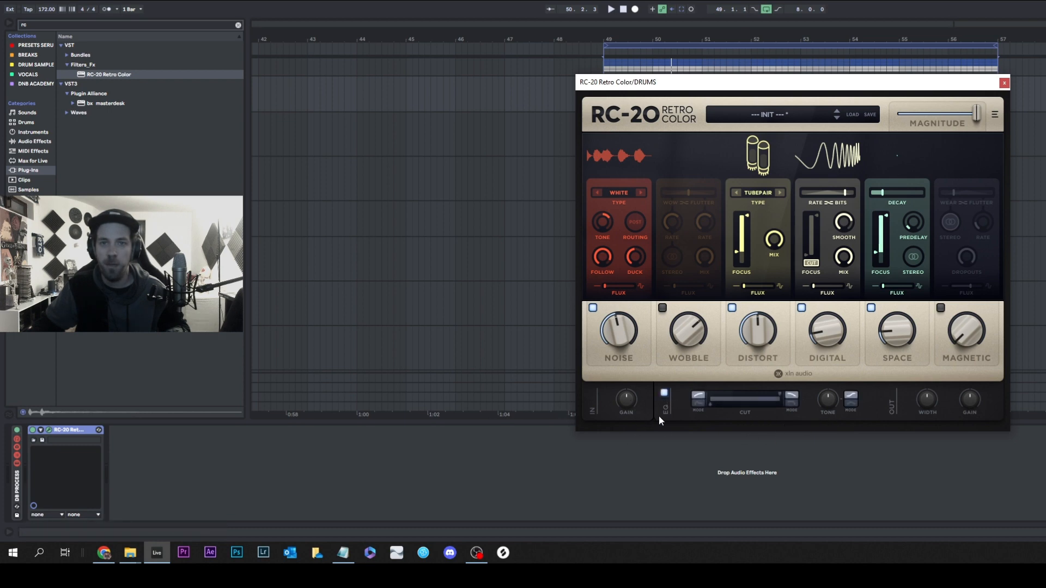
left_click(697, 404)
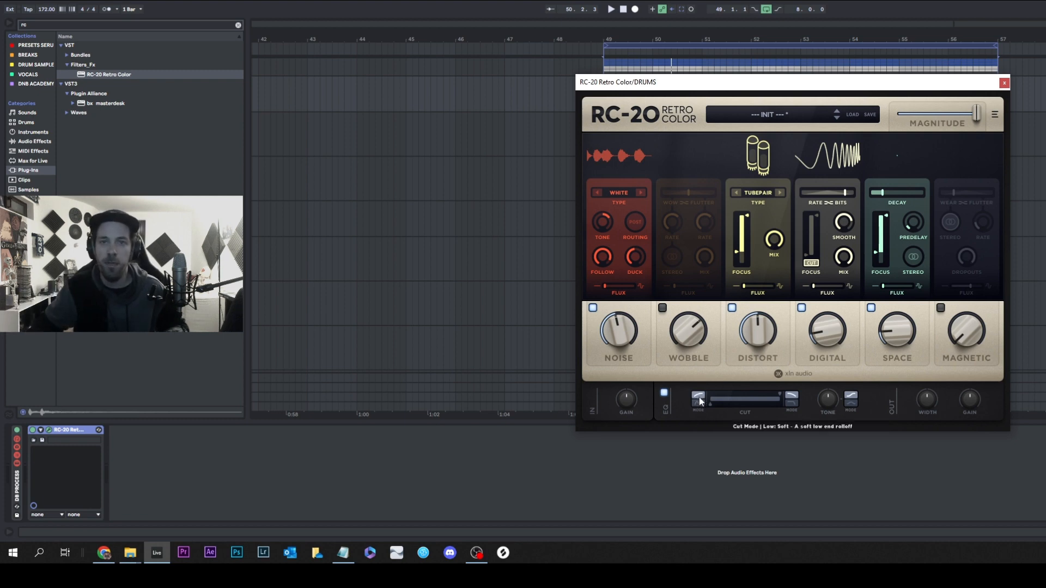
left_click(701, 403)
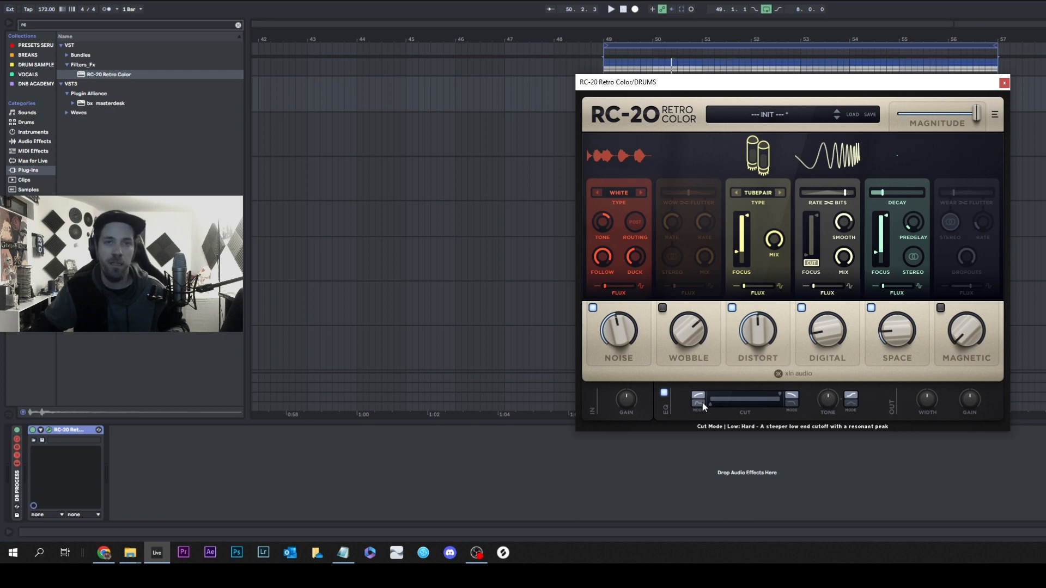
left_click_drag(710, 404, 727, 409)
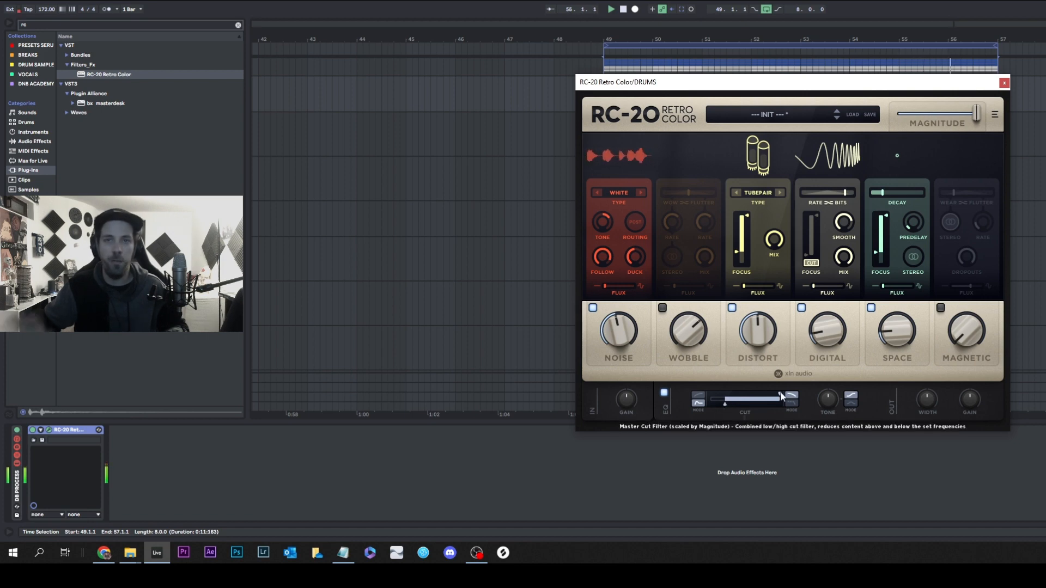
- Audition the EQ Tone and the output Width, leaving them at 0.0 dB and 100 %
left_click_drag(841, 406, 841, 364)
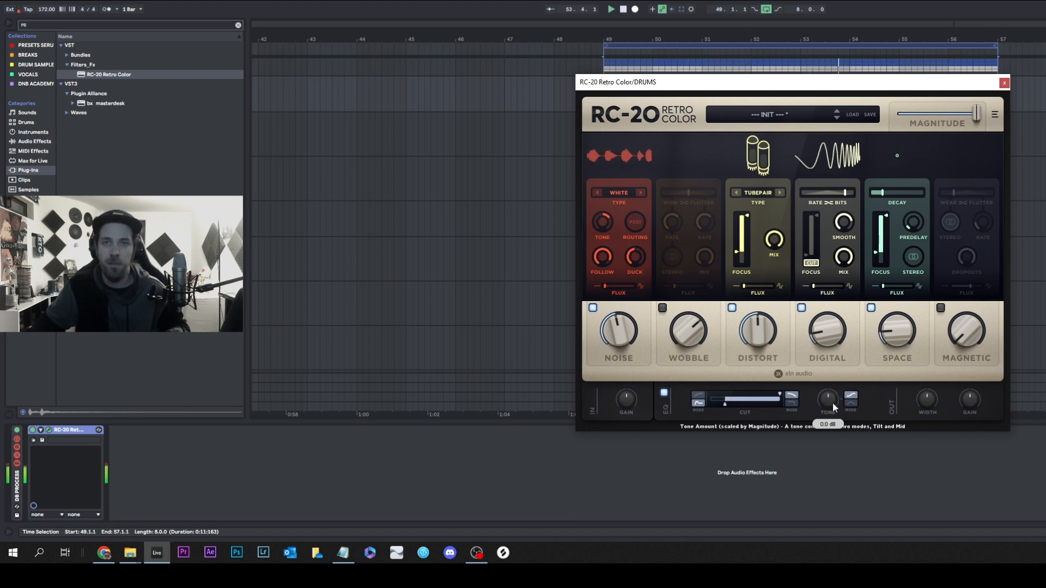
mouse_move(922, 388)
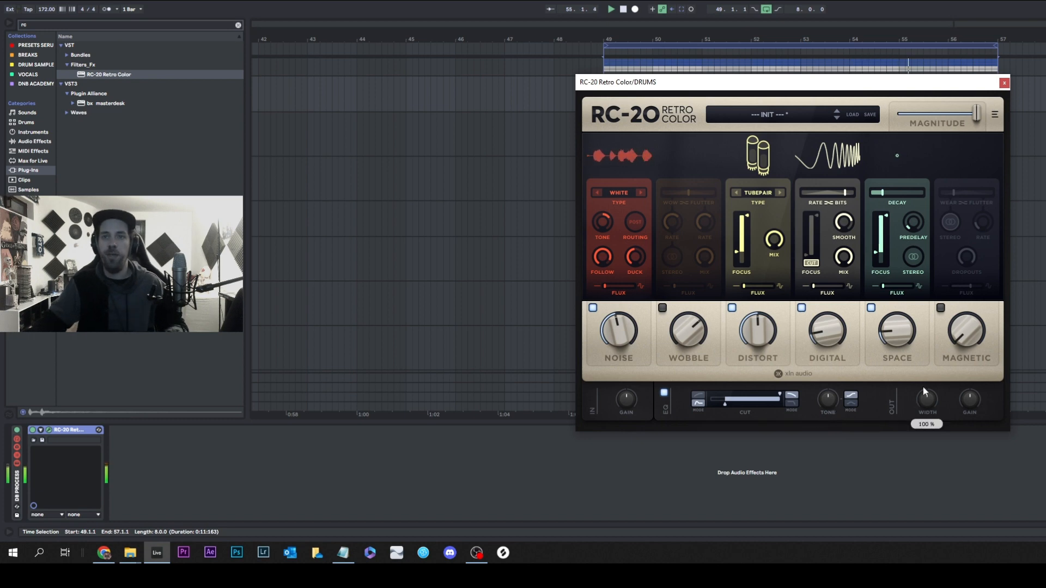
left_click_drag(924, 393, 922, 401)
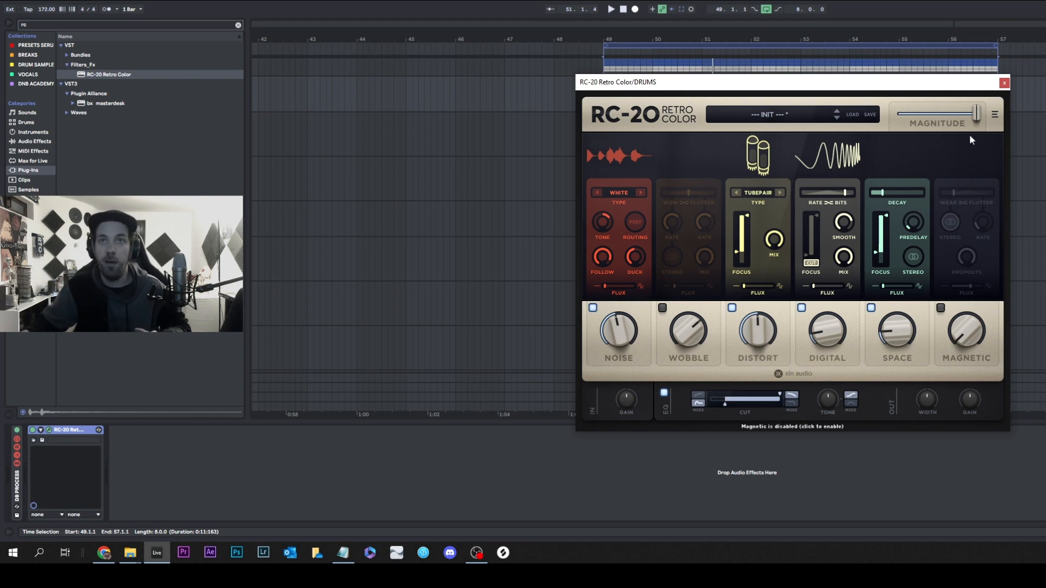
- Keep Magnitude at maximum, and during playback set the Space decay to about 8 % and reduce the Space amount
left_click_drag(967, 117, 1011, 109)
key("space")
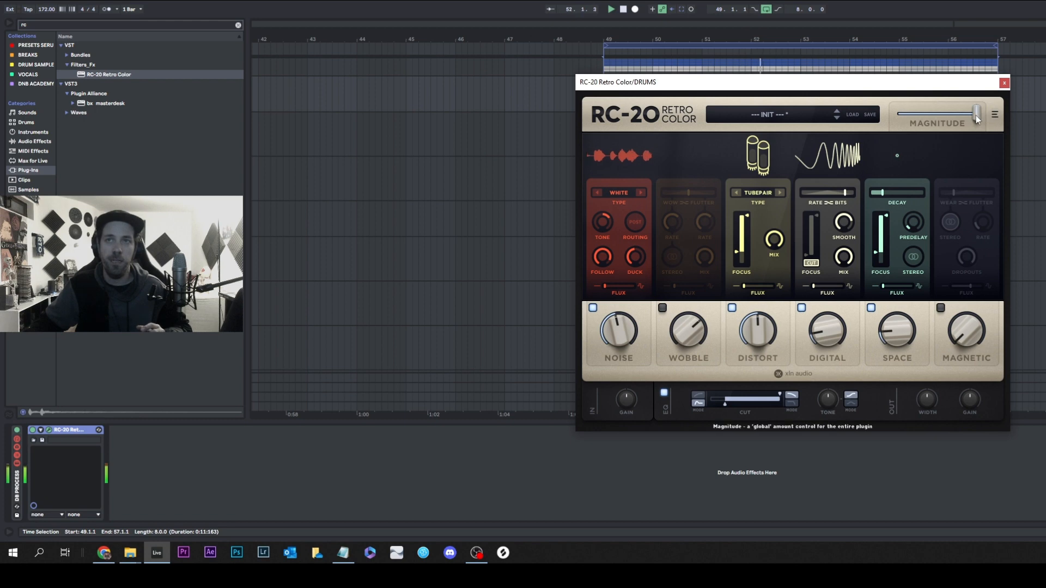
left_click_drag(881, 194, 874, 193)
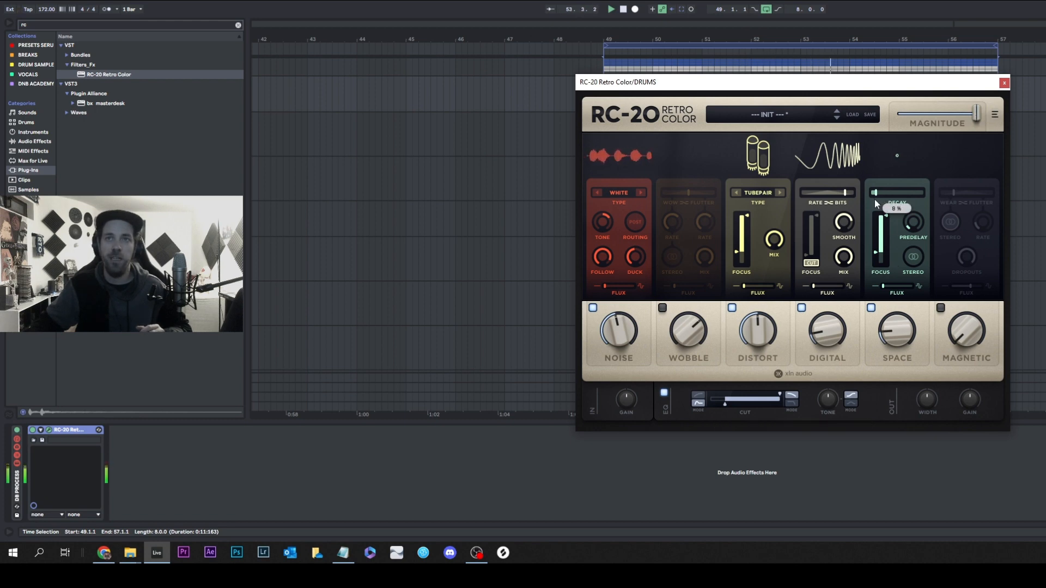
left_click_drag(899, 347, 903, 361)
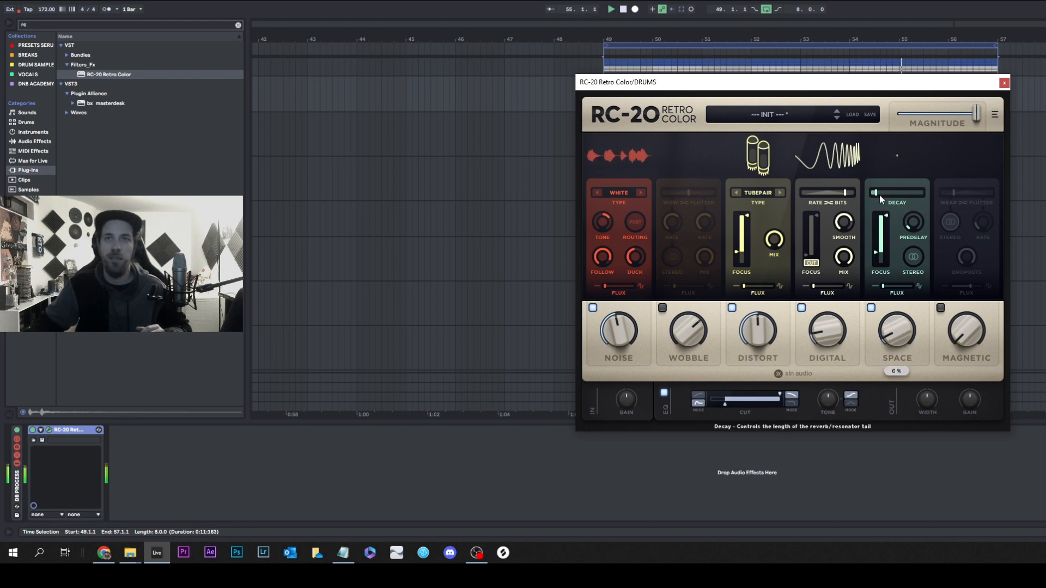
- Compare the dry and processed drums by sweeping Magnitude to minimum and back to 100 %, and close the plug-in window
left_click_drag(978, 115, 900, 116)
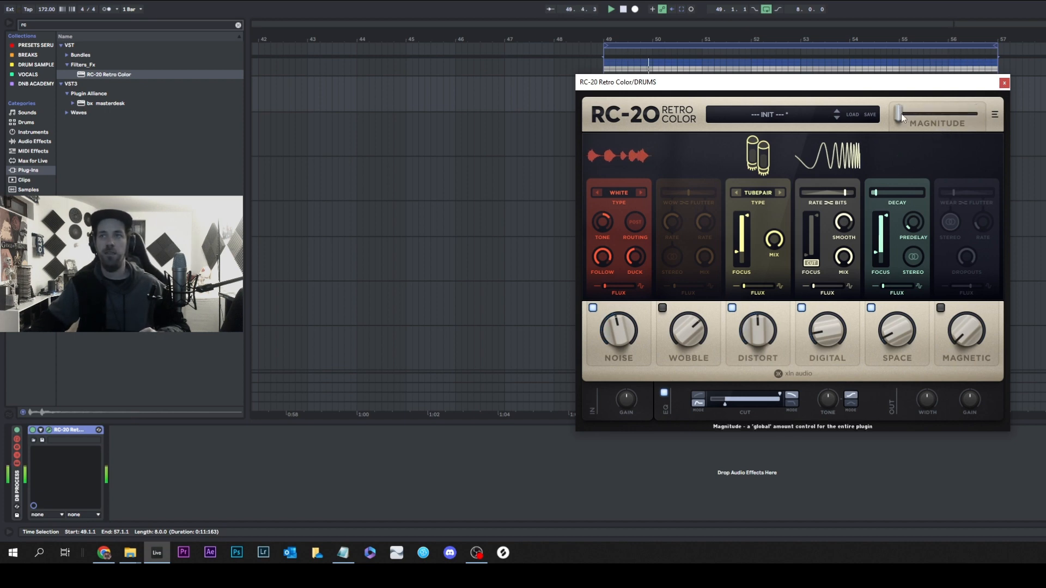
left_click_drag(900, 116, 978, 115)
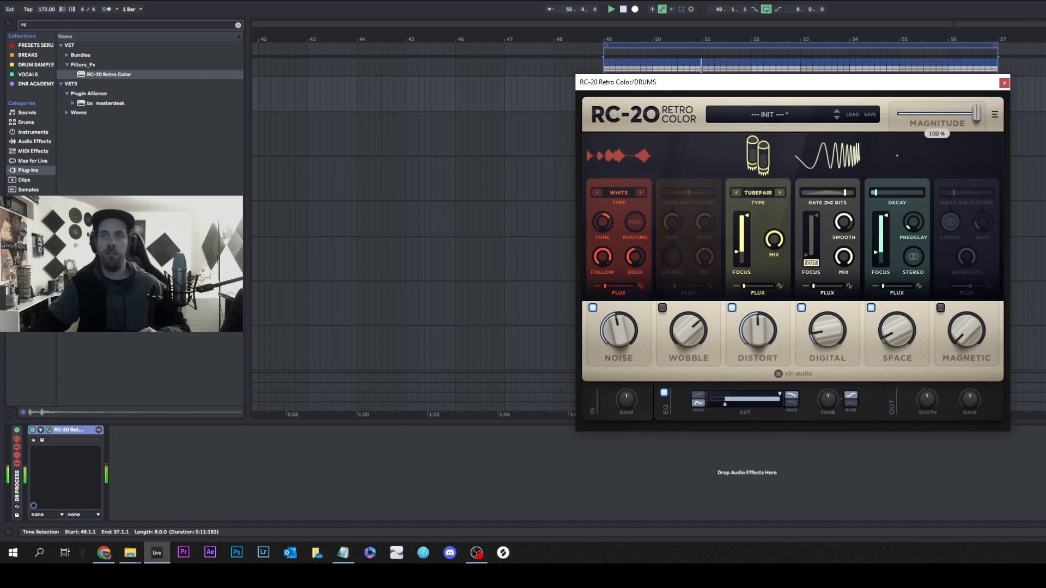
left_click(1004, 84)
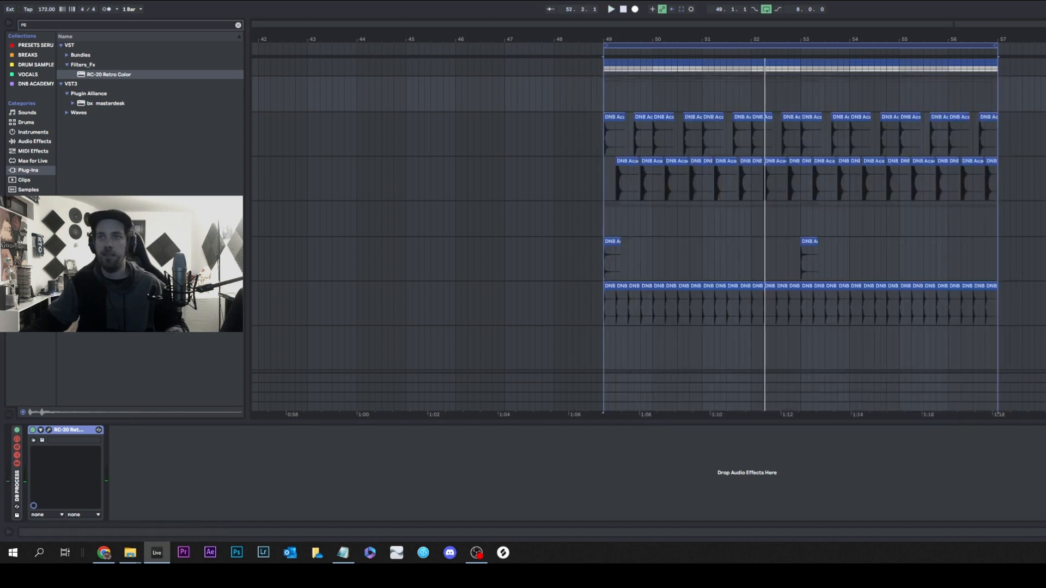
- Collapse the individual drum tracks in the arrangement to tidy the drum group
left_click(1045, 80)
left_click(1045, 81)
left_click(1045, 116)
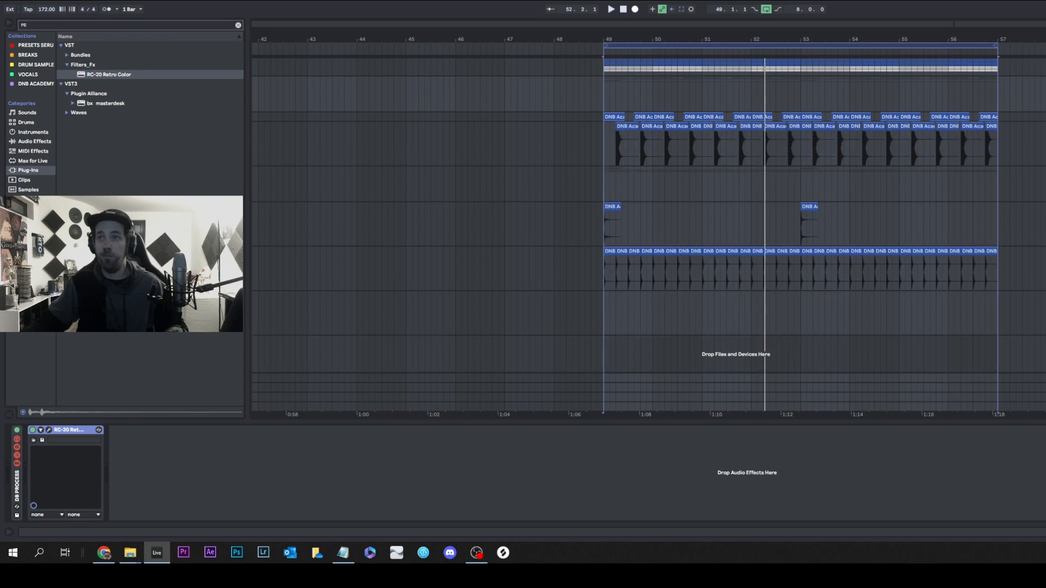
left_click(1045, 126)
left_click(1045, 135)
left_click(1045, 81)
left_click(1045, 81)
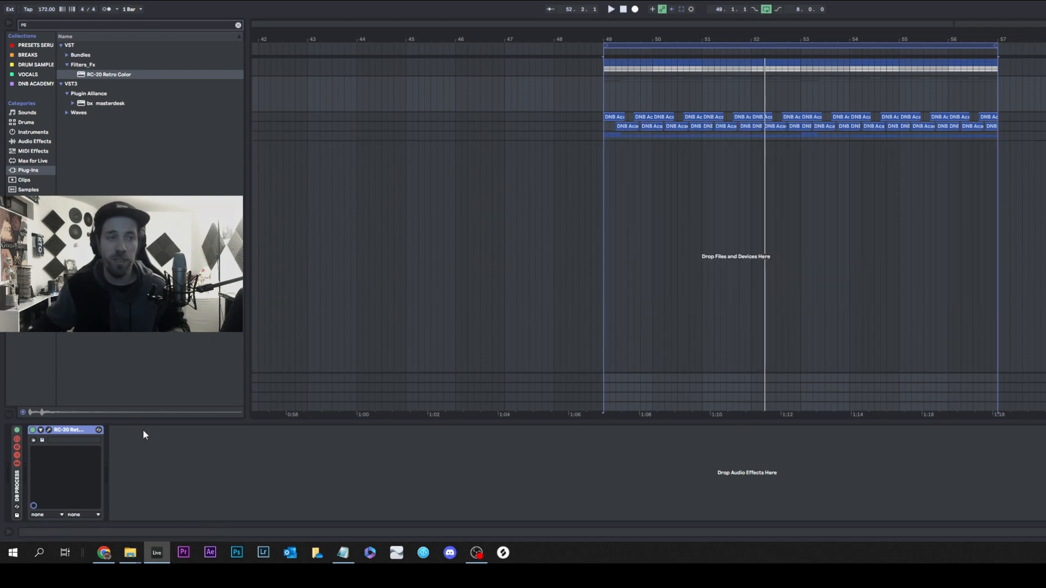
- Group the RC-20 Retro Color device into an Audio Effect Rack, show its chain list and create a second, empty chain
right_click(75, 433)
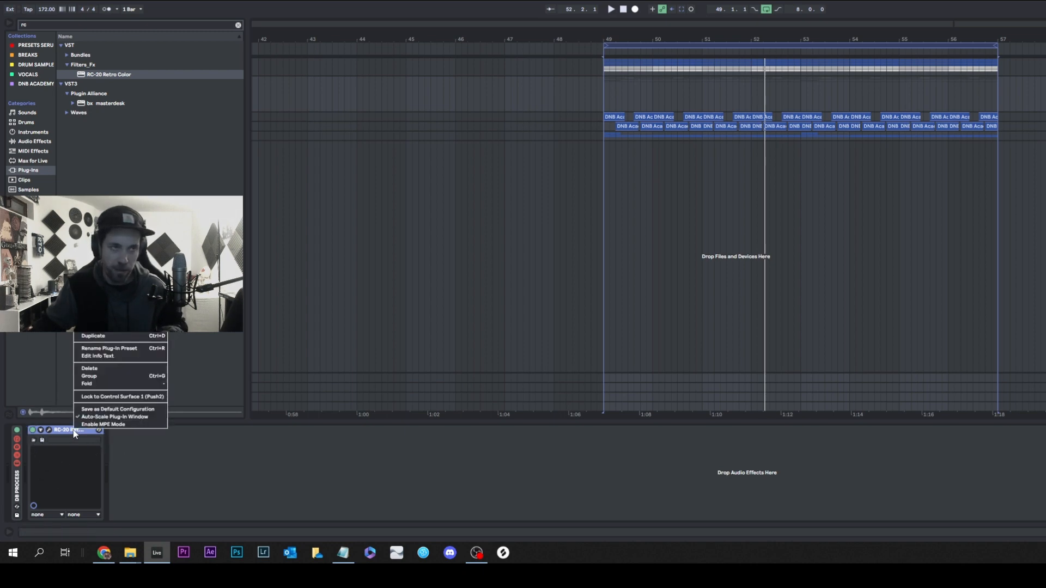
left_click(99, 377)
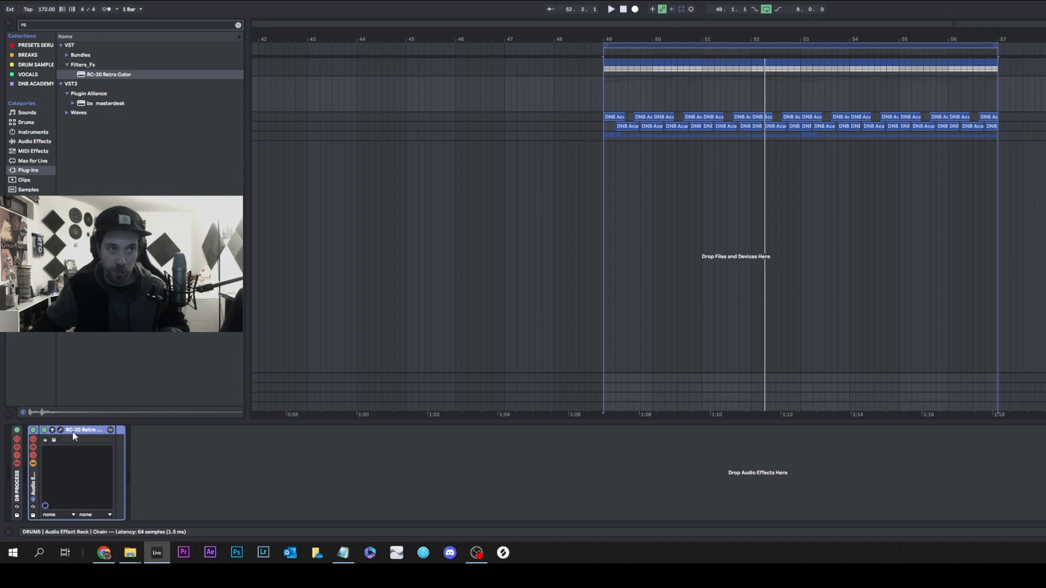
left_click(32, 456)
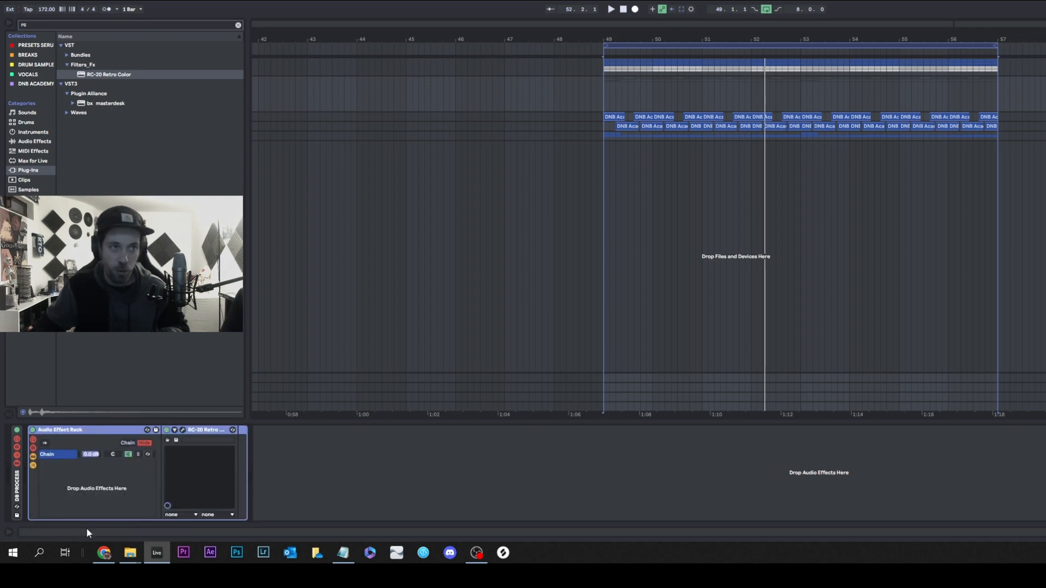
right_click(76, 488)
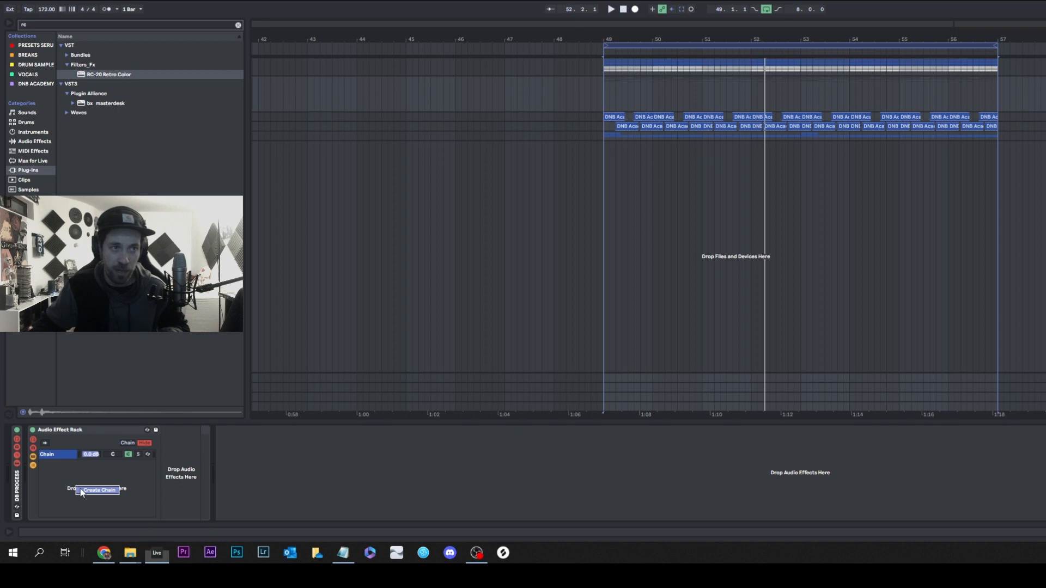
left_click(93, 491)
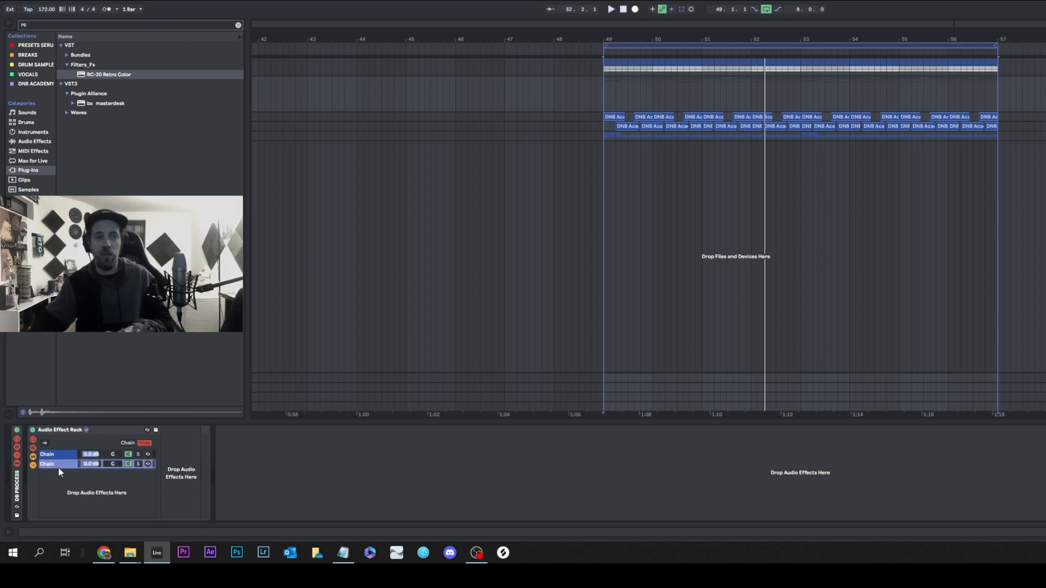
- Rename the new empty chain DRY and the chain holding the RC-20 plug-in RC20
key("ctrl+r")
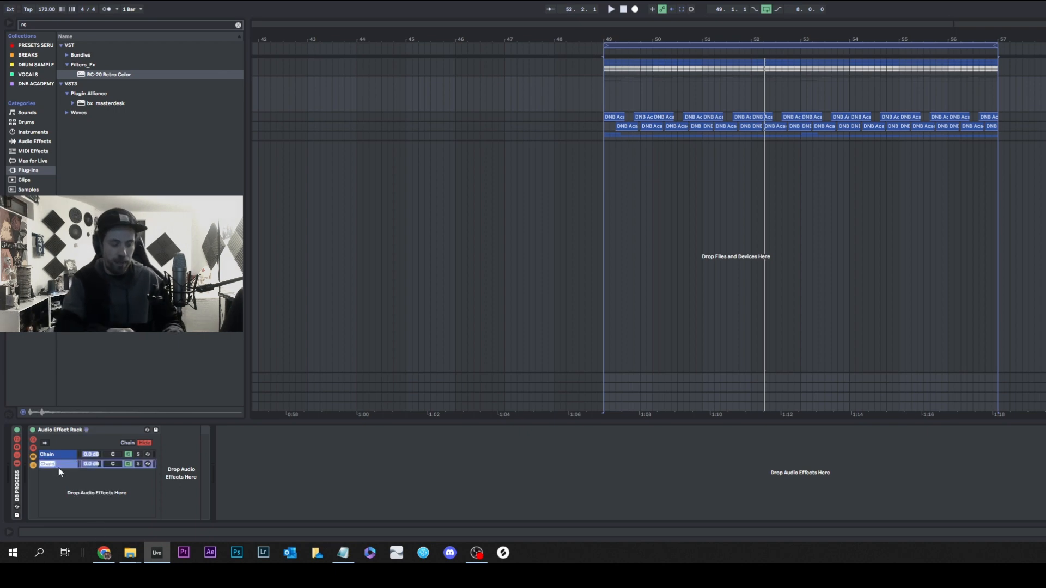
type("DRY")
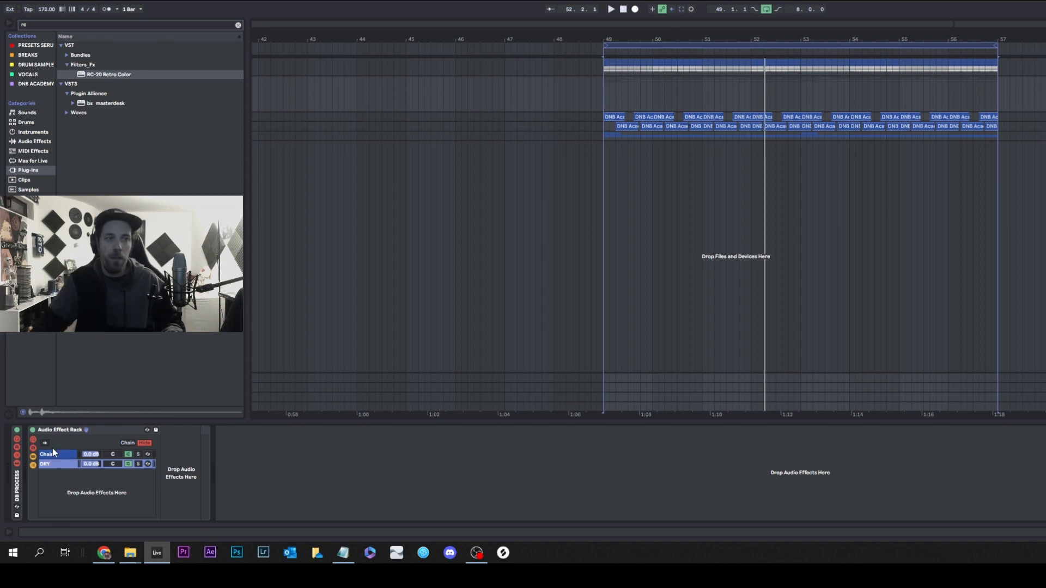
left_click(53, 452)
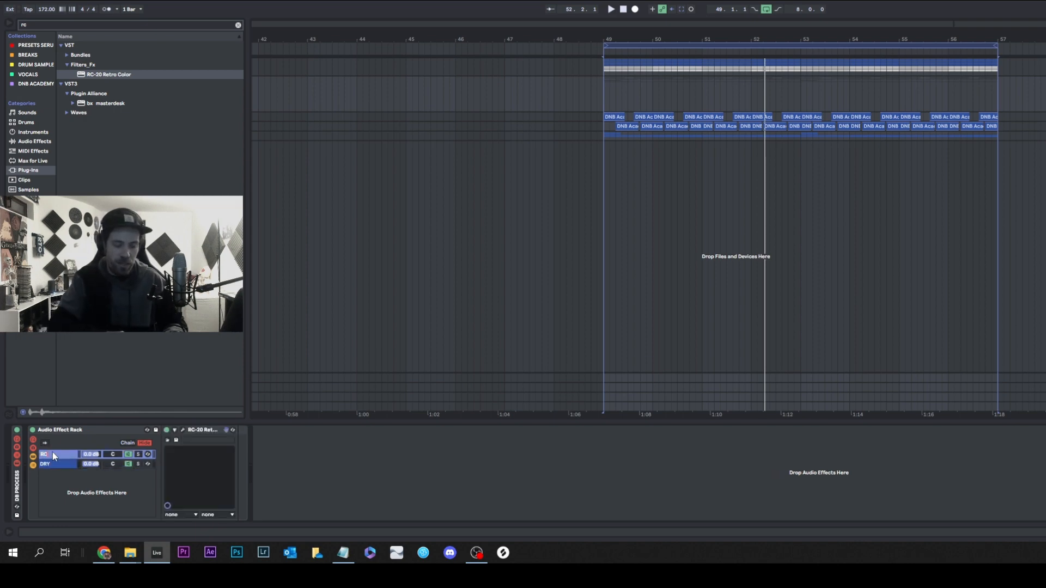
type("RC20")
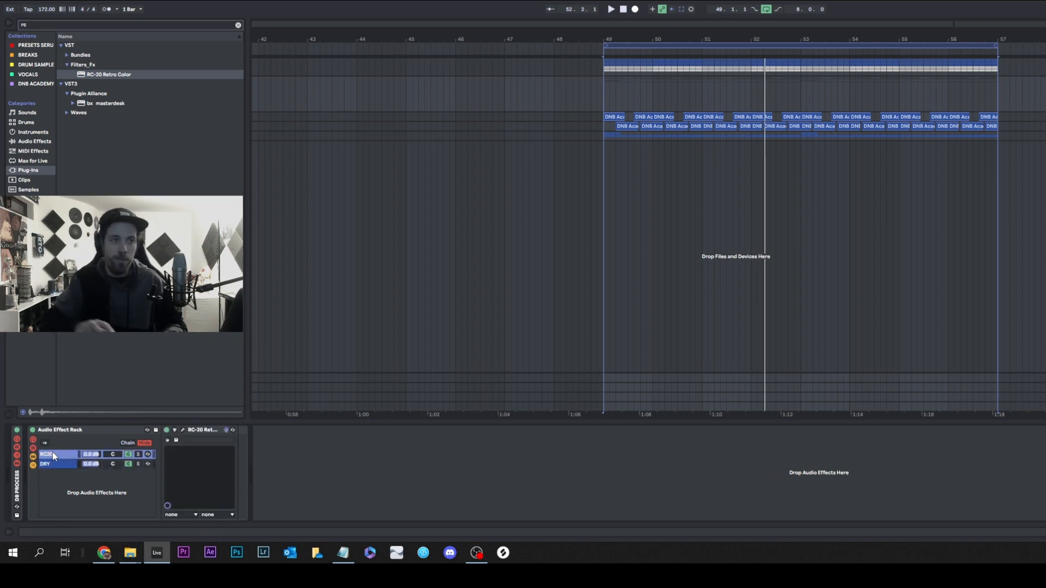
- Open the RC-20 plug-in on the RC20 chain and raise its Noise amount
left_click(181, 430)
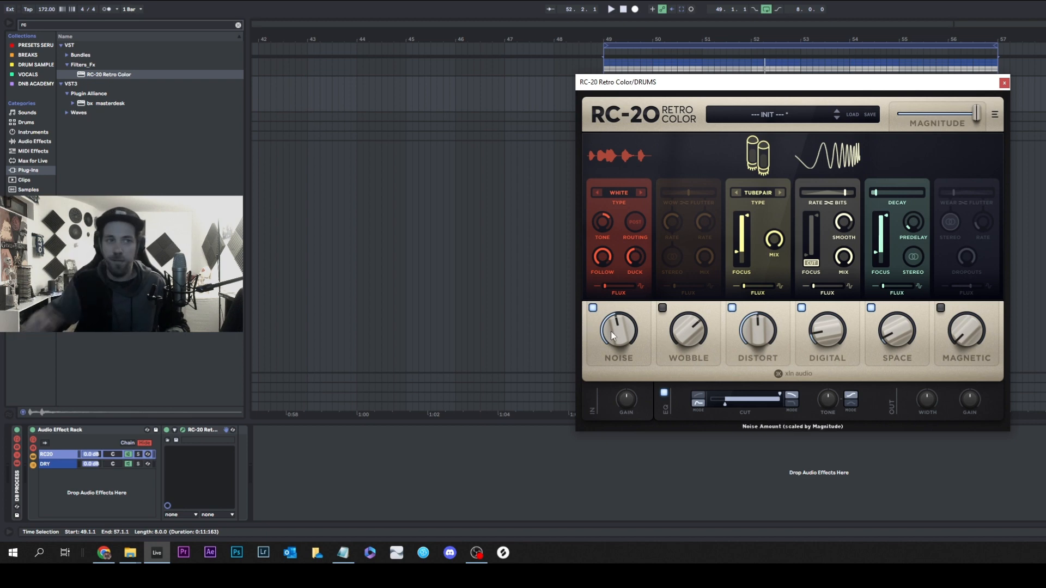
left_click_drag(616, 331, 610, 380)
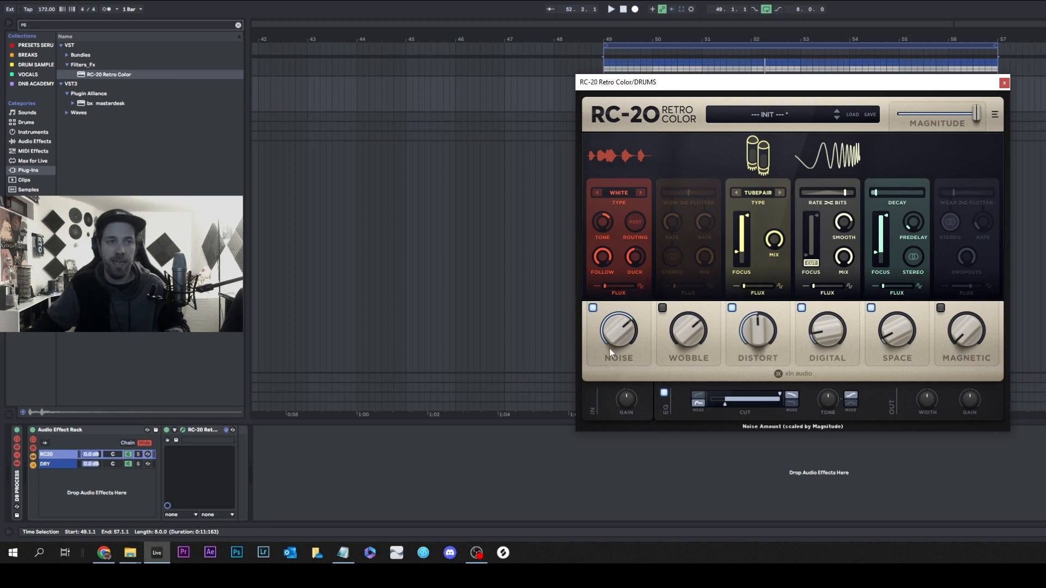
- During playback, solo both the DRY and RC20 chains and lower the RC20 chain's volume
left_click(137, 463)
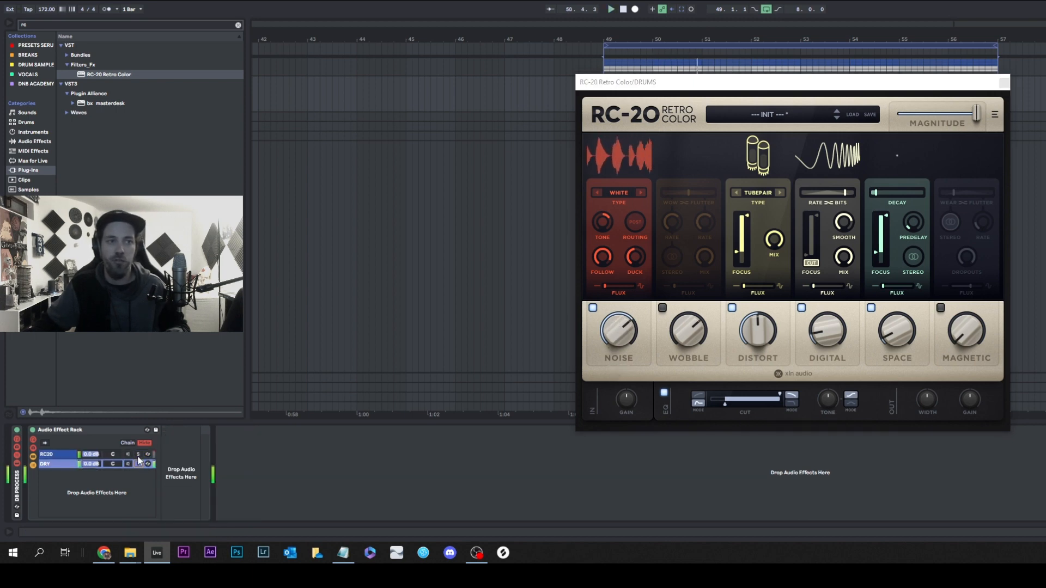
left_click(139, 455, "ctrl")
mouse_move(95, 455)
left_mouse_down()
mouse_move(102, 479)
mouse_move(102, 466)
left_mouse_up()
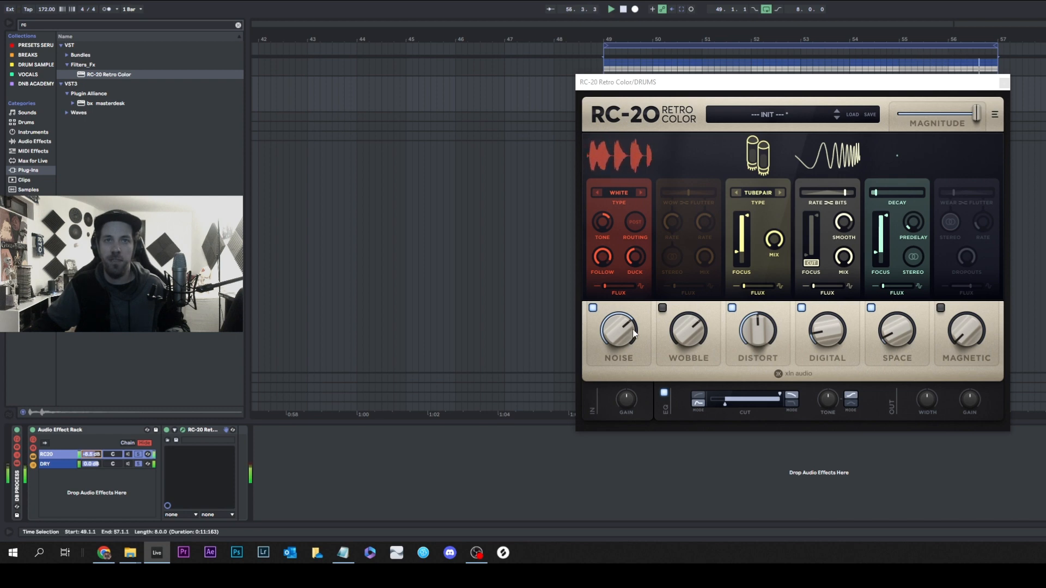
- Set the RC-20 amounts to 70 % Noise, about 38 % Distort and 92 % Digital
left_click_drag(615, 341, 615, 335)
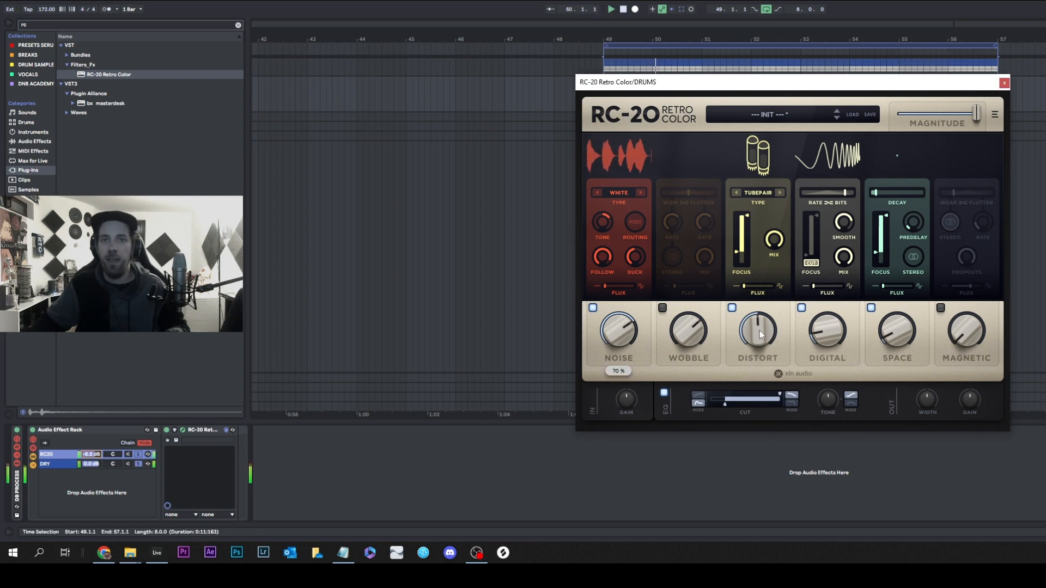
left_click_drag(761, 333, 761, 362)
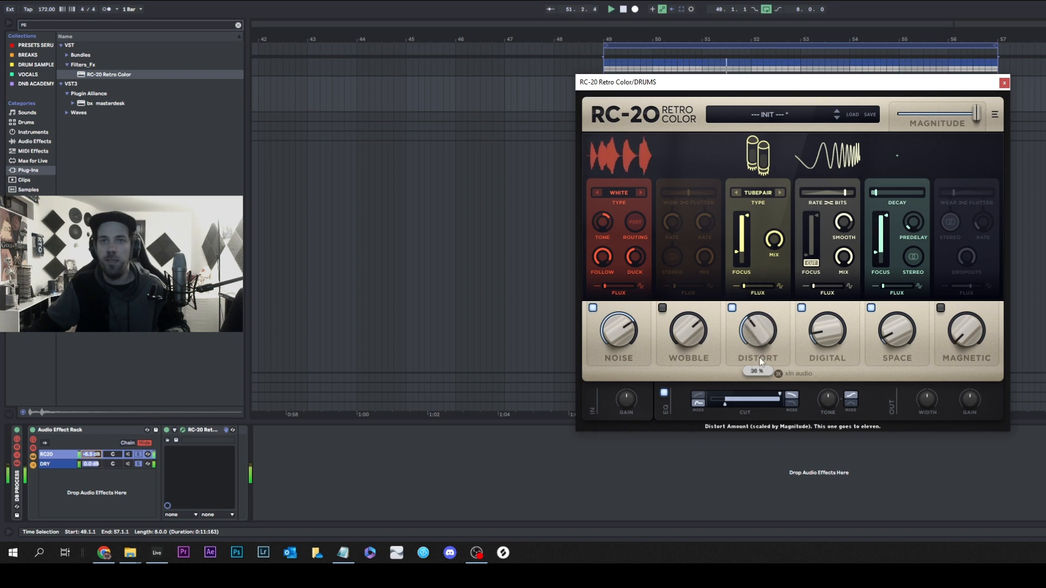
left_click_drag(826, 338, 841, 277)
left_click_drag(836, 331, 838, 289)
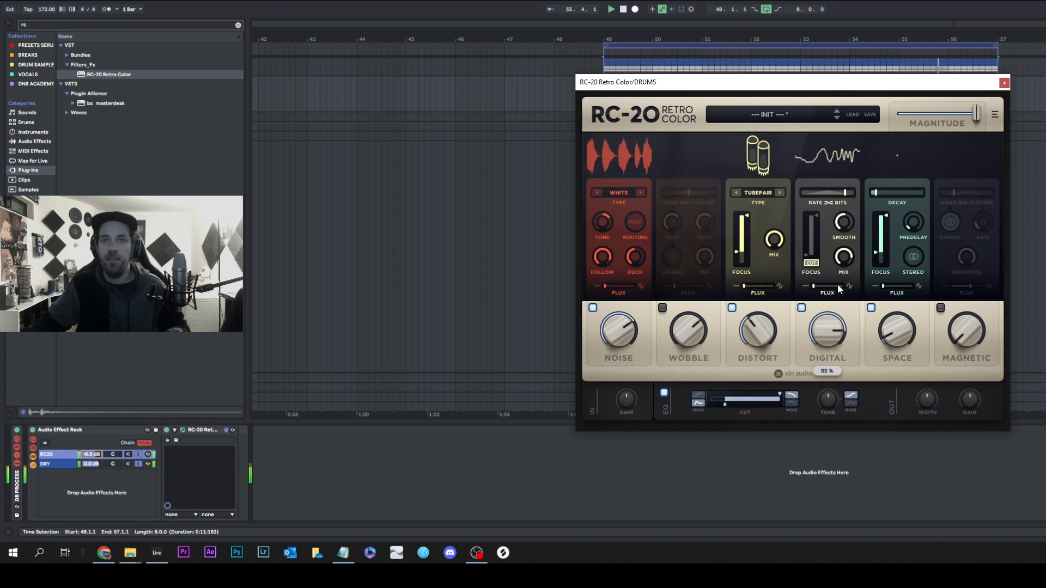
left_click_drag(839, 332, 839, 313)
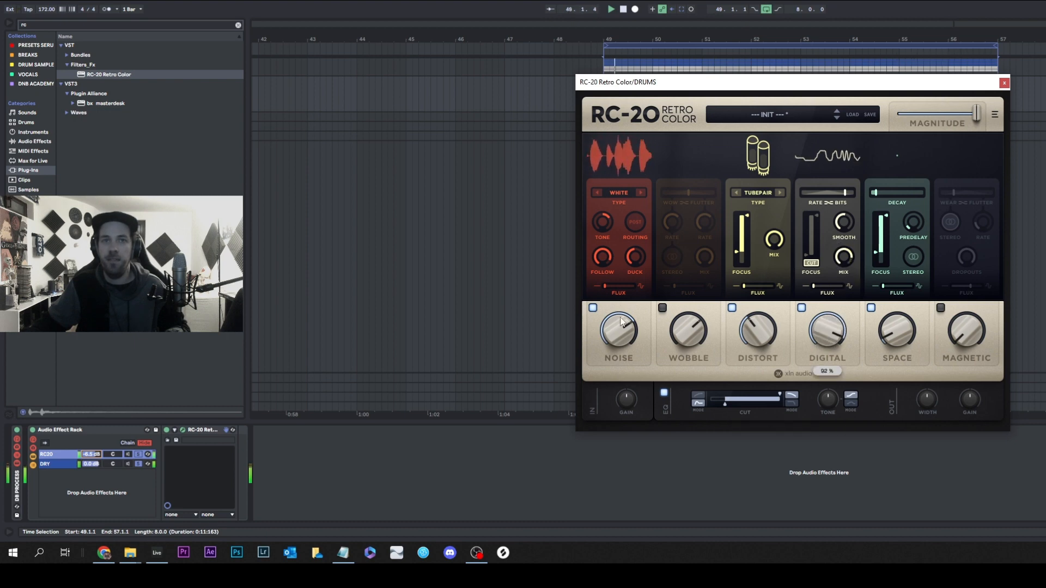
- Raise the Distort amount strongly and reduce the Noise amount to about 42 %
left_click_drag(621, 321, 620, 345)
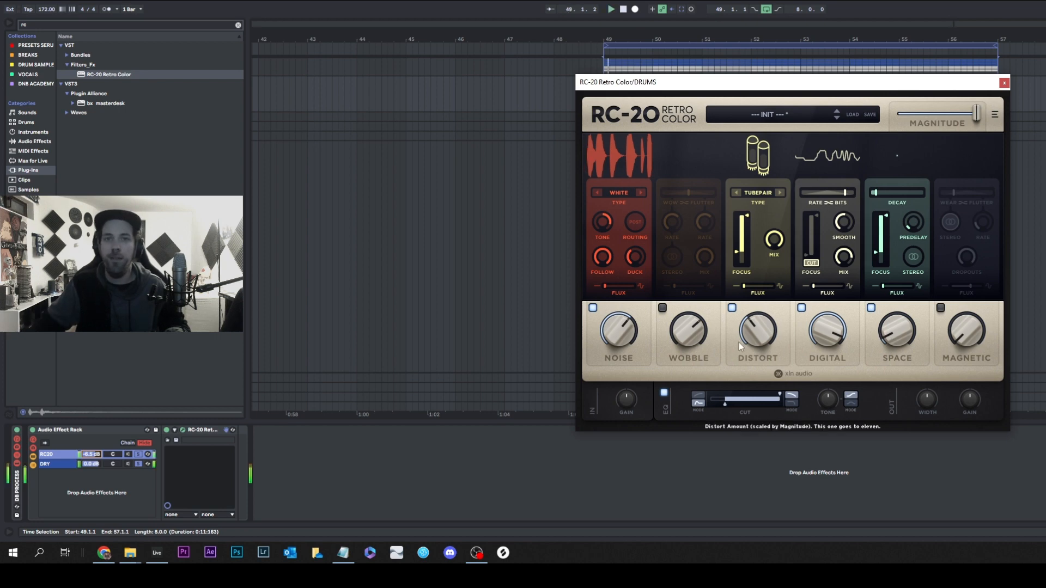
left_click_drag(738, 342, 745, 232)
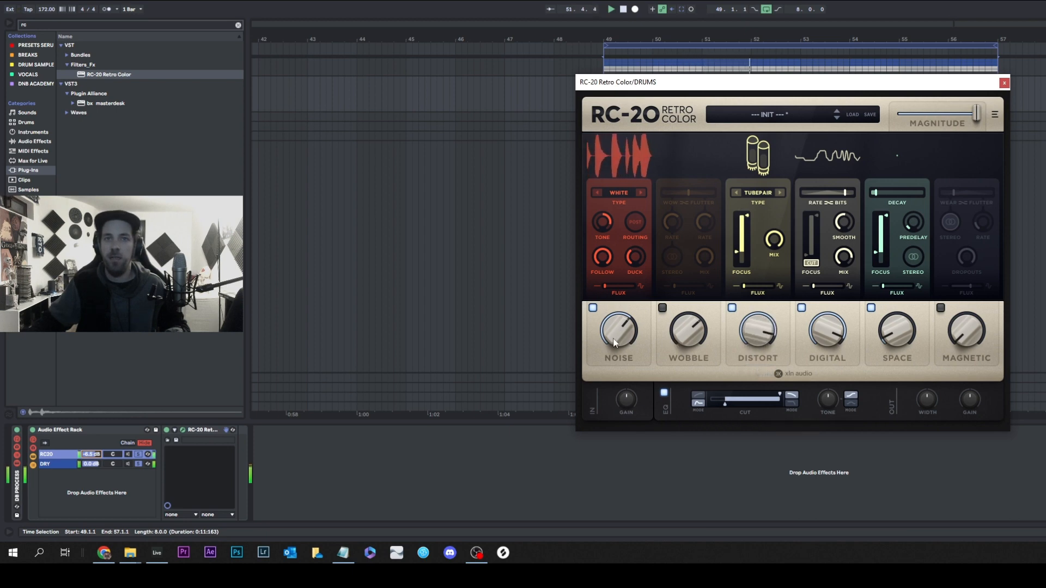
left_click_drag(612, 335, 630, 414)
left_click_drag(640, 331, 639, 379)
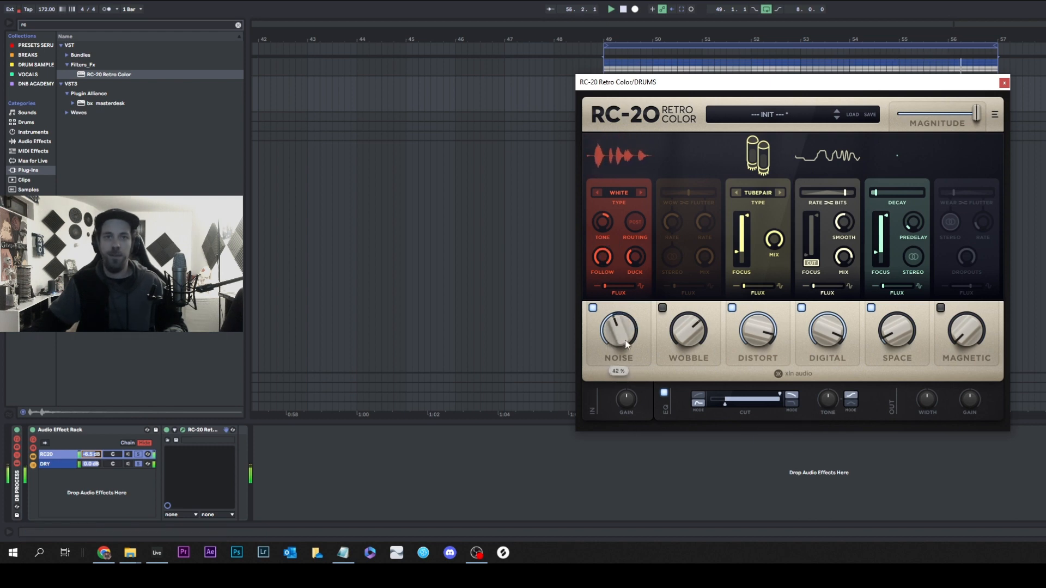
- Turn off the chain solos, then raise the Space amount to about 38 % and lengthen its Decay slightly
left_click(139, 463)
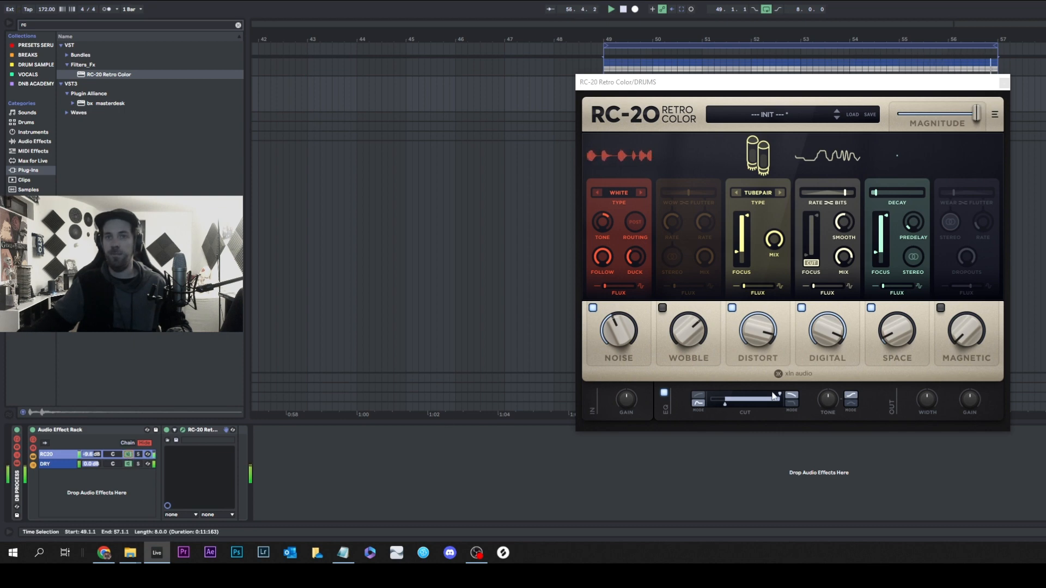
left_click_drag(899, 339, 902, 286)
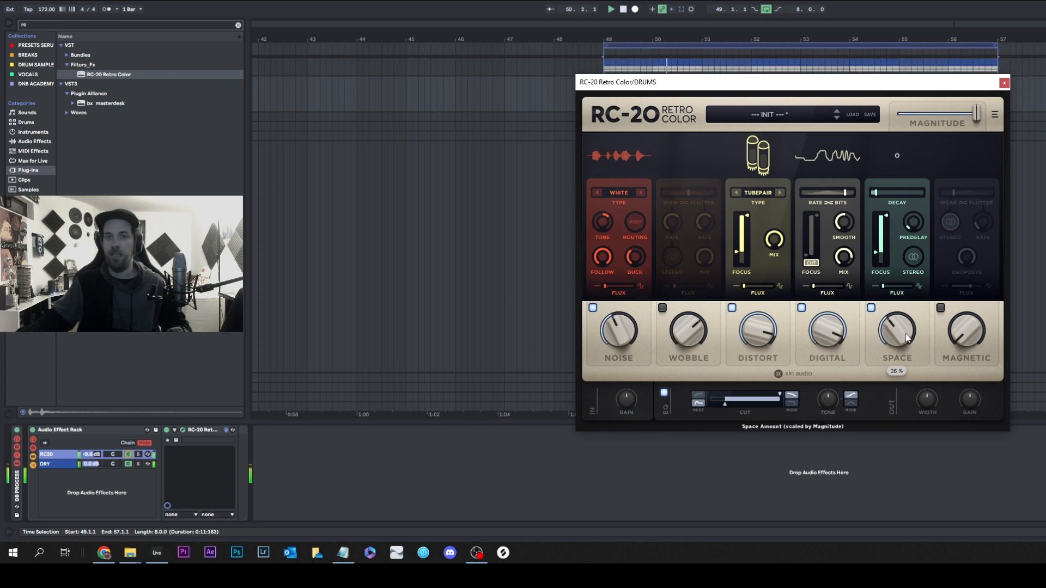
left_click_drag(904, 333, 906, 328)
mouse_move(884, 192)
left_mouse_down()
mouse_move(893, 193)
mouse_move(881, 193)
left_mouse_up()
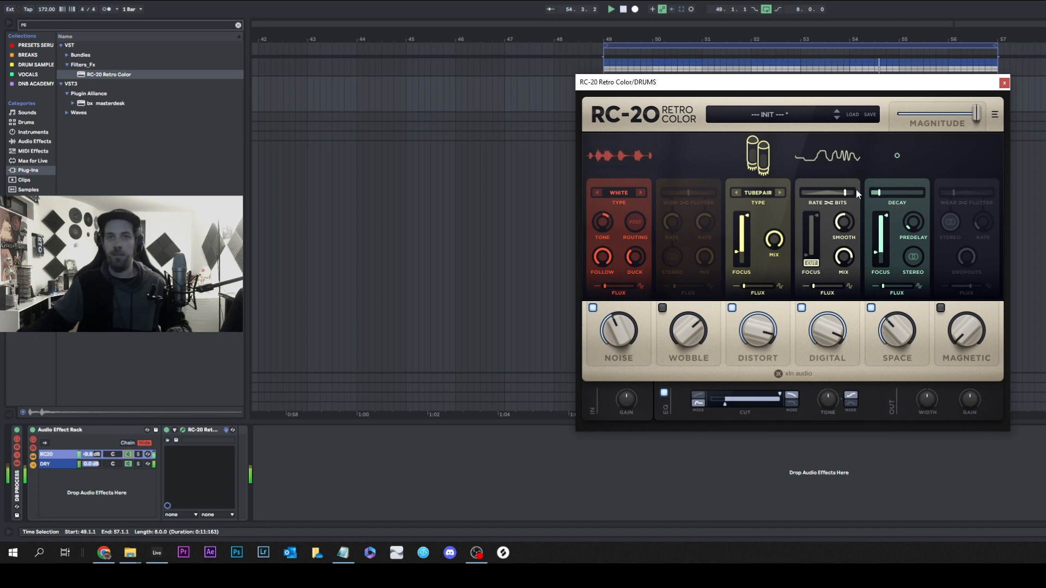